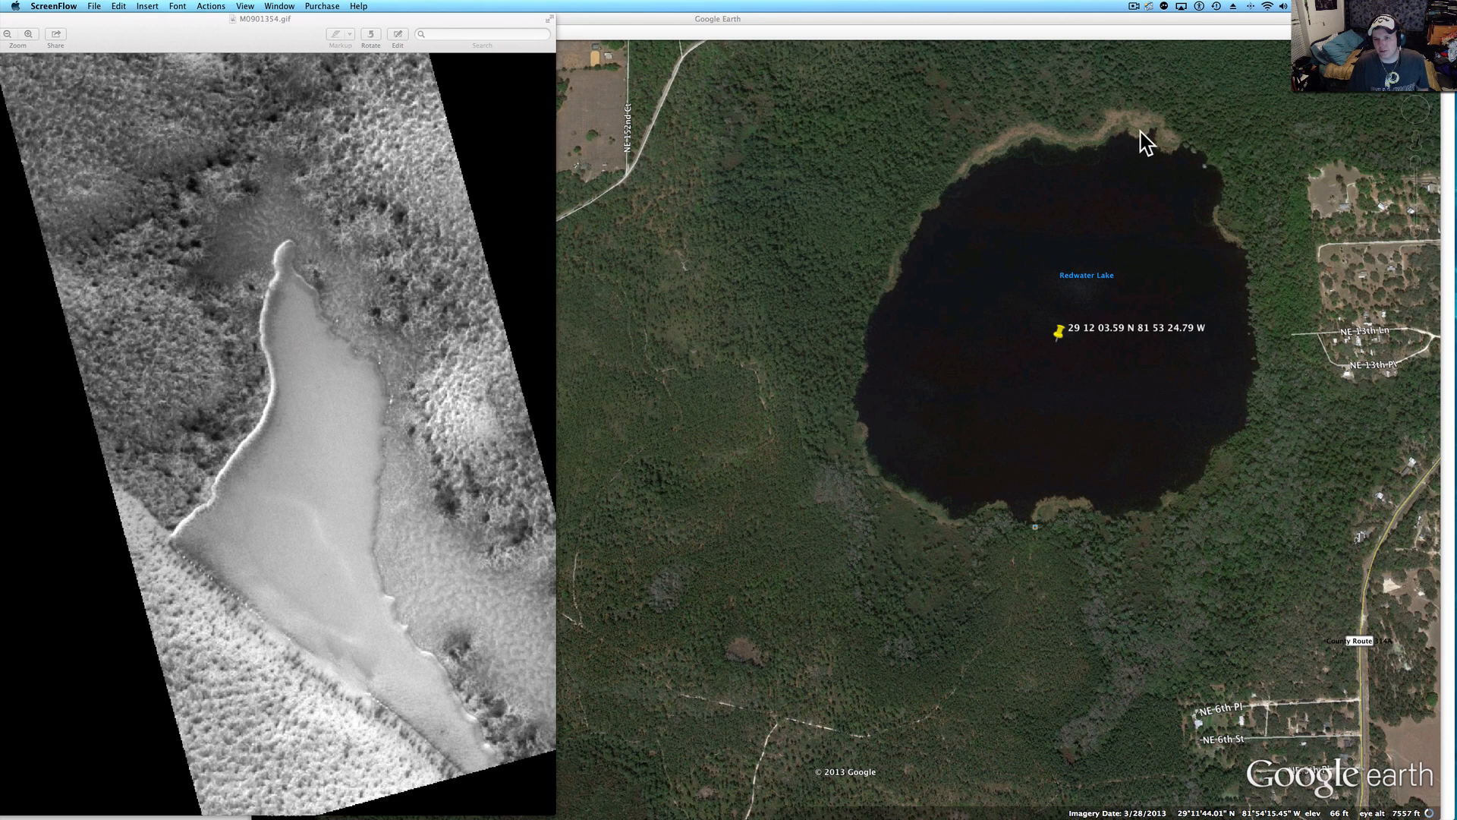
left_click(899, 424)
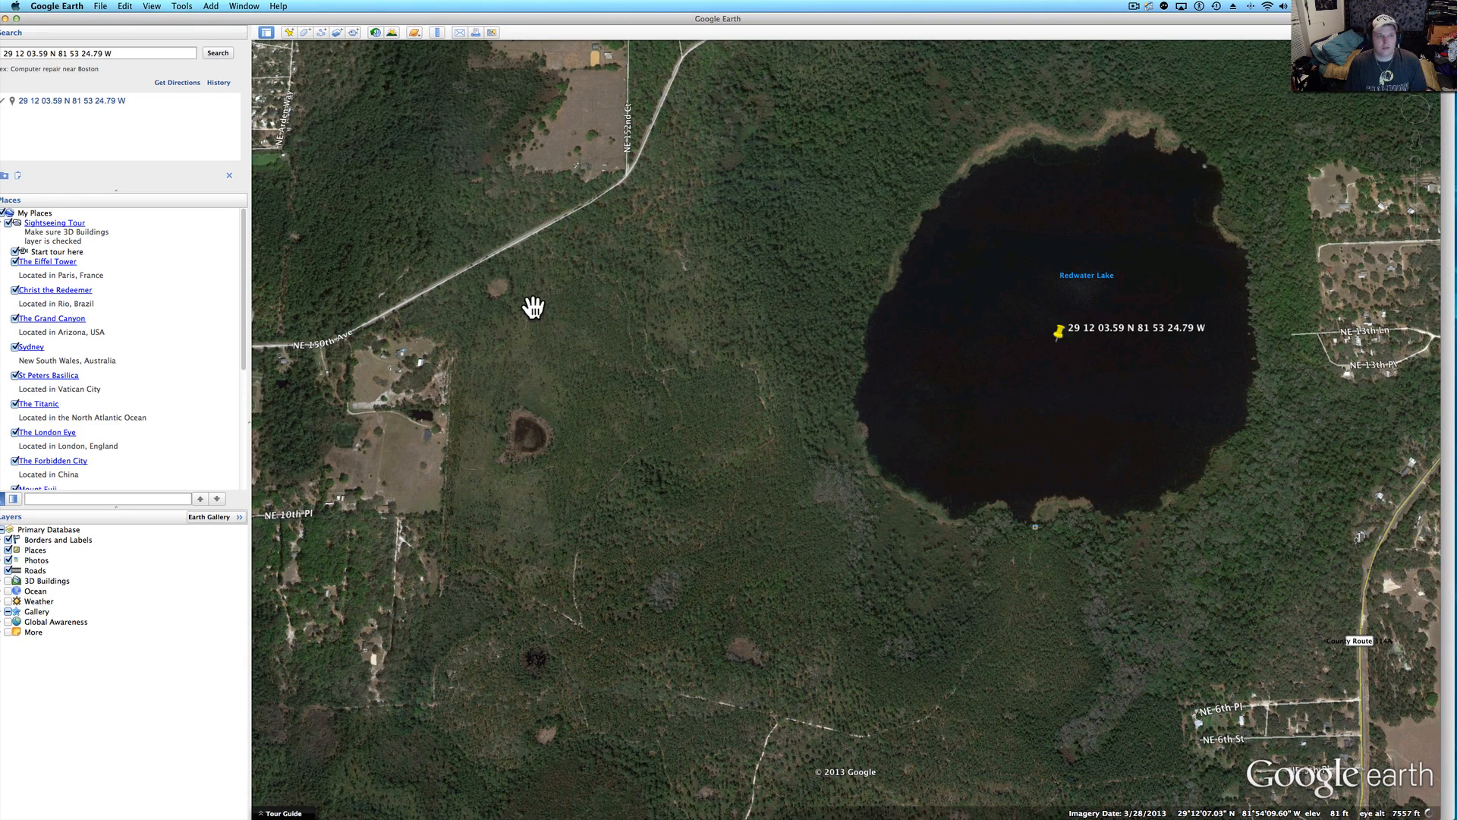
key("super+Tab")
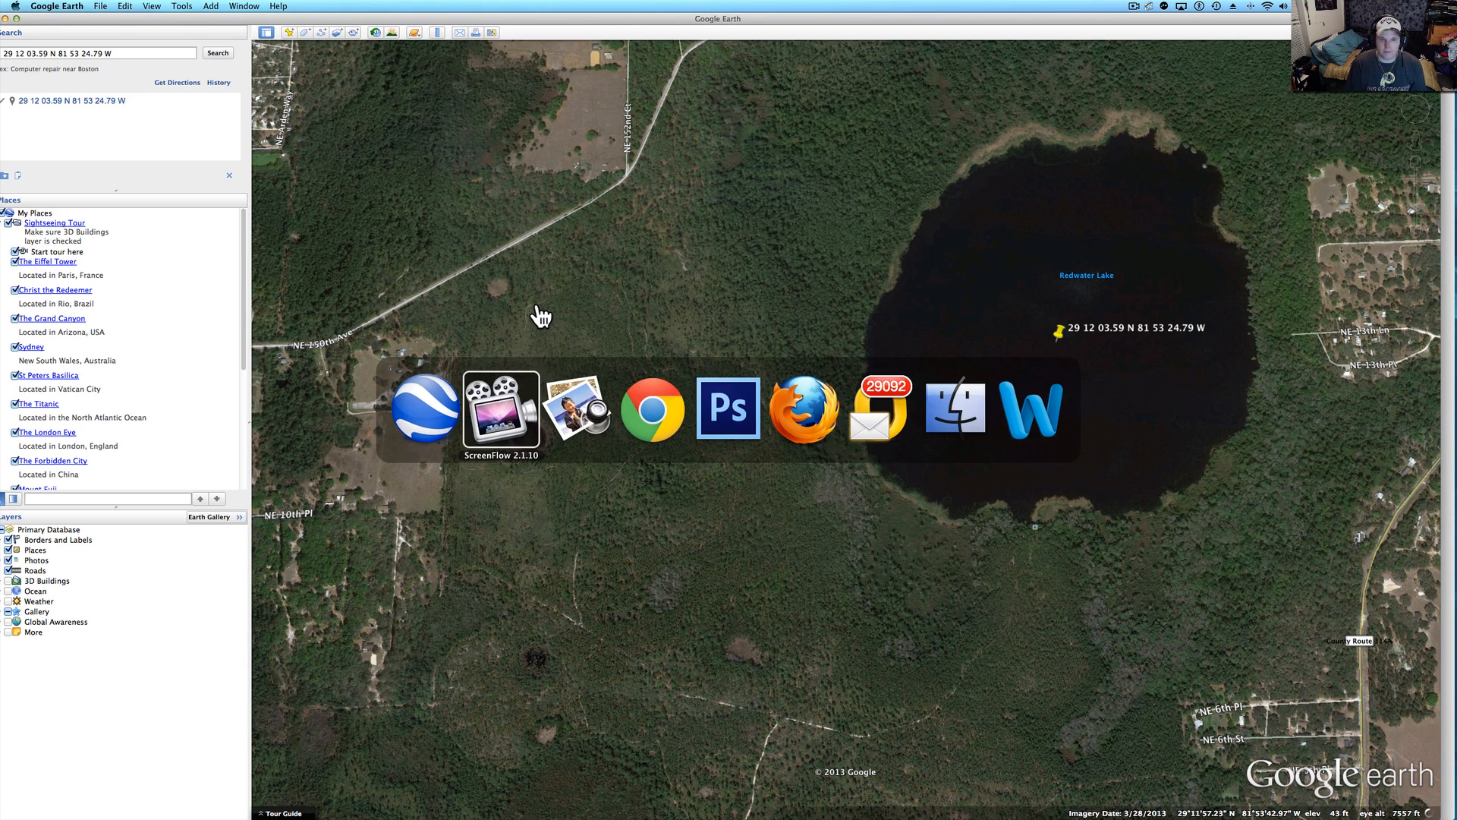
key("super+Tab")
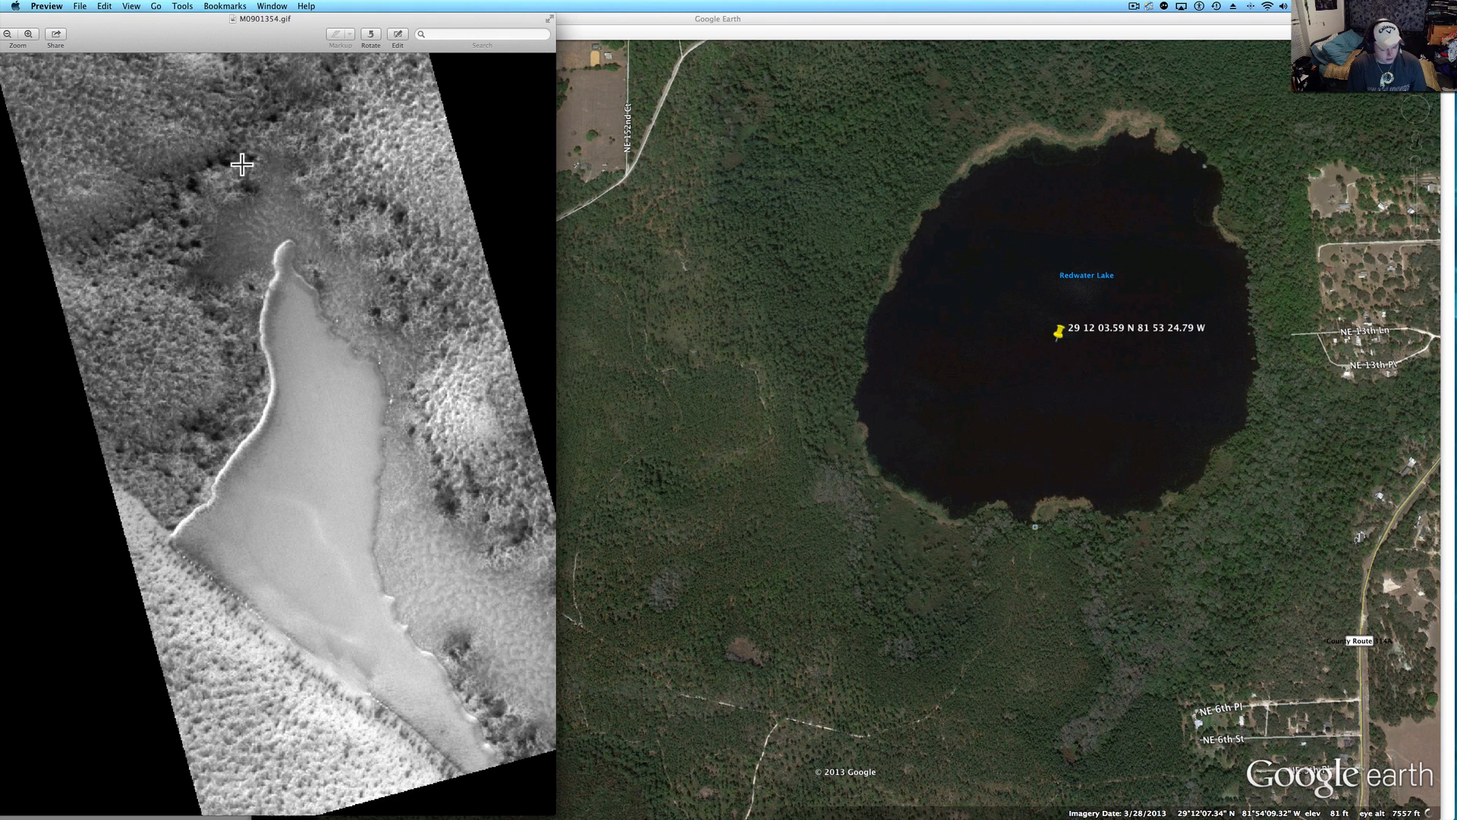
key("cmd+Tab")
key("super+Tab")
key("super+Tab")
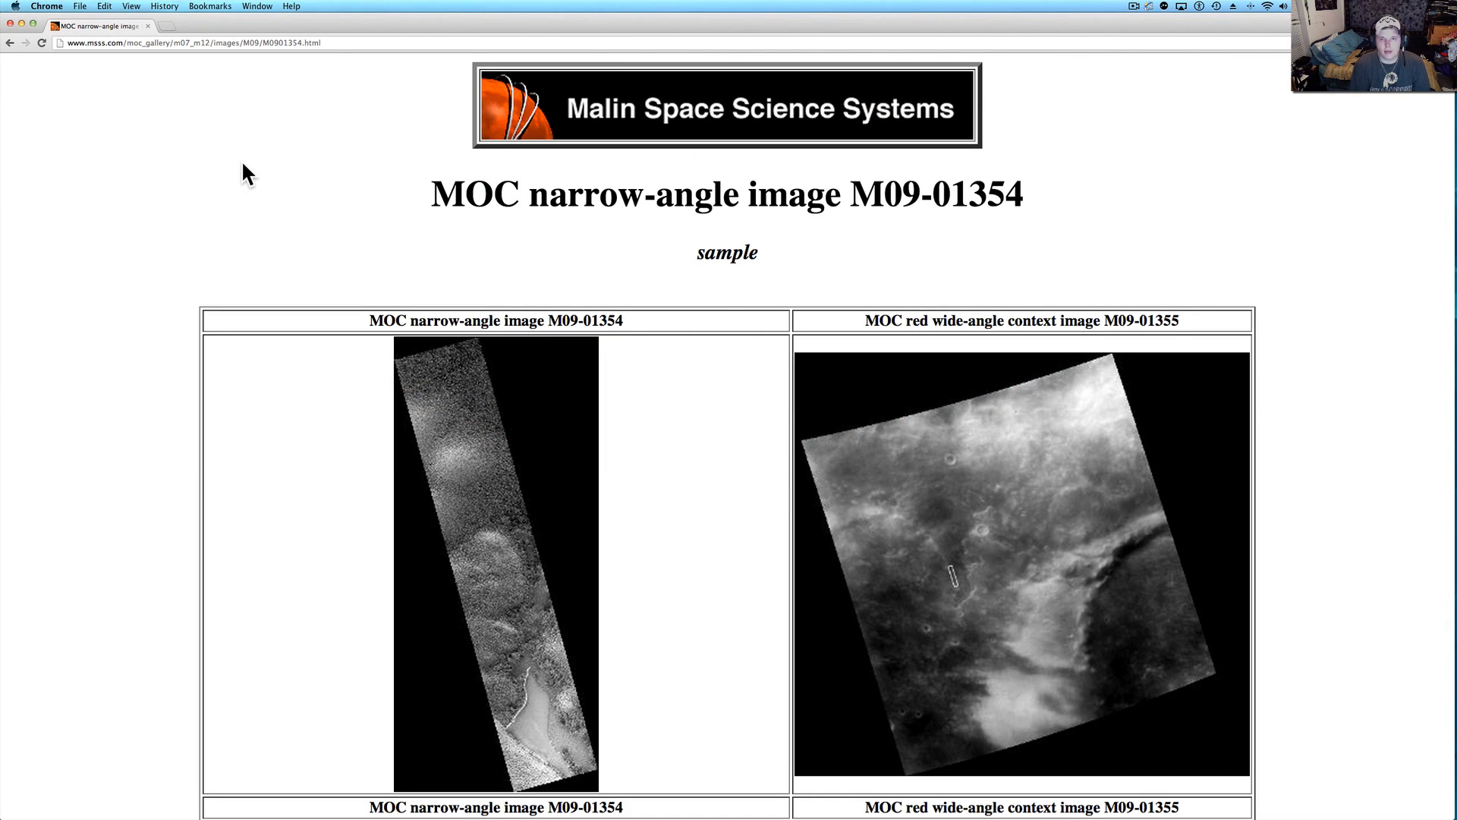
scroll(242, 162, "down", 7)
scroll(242, 163, "down", 4)
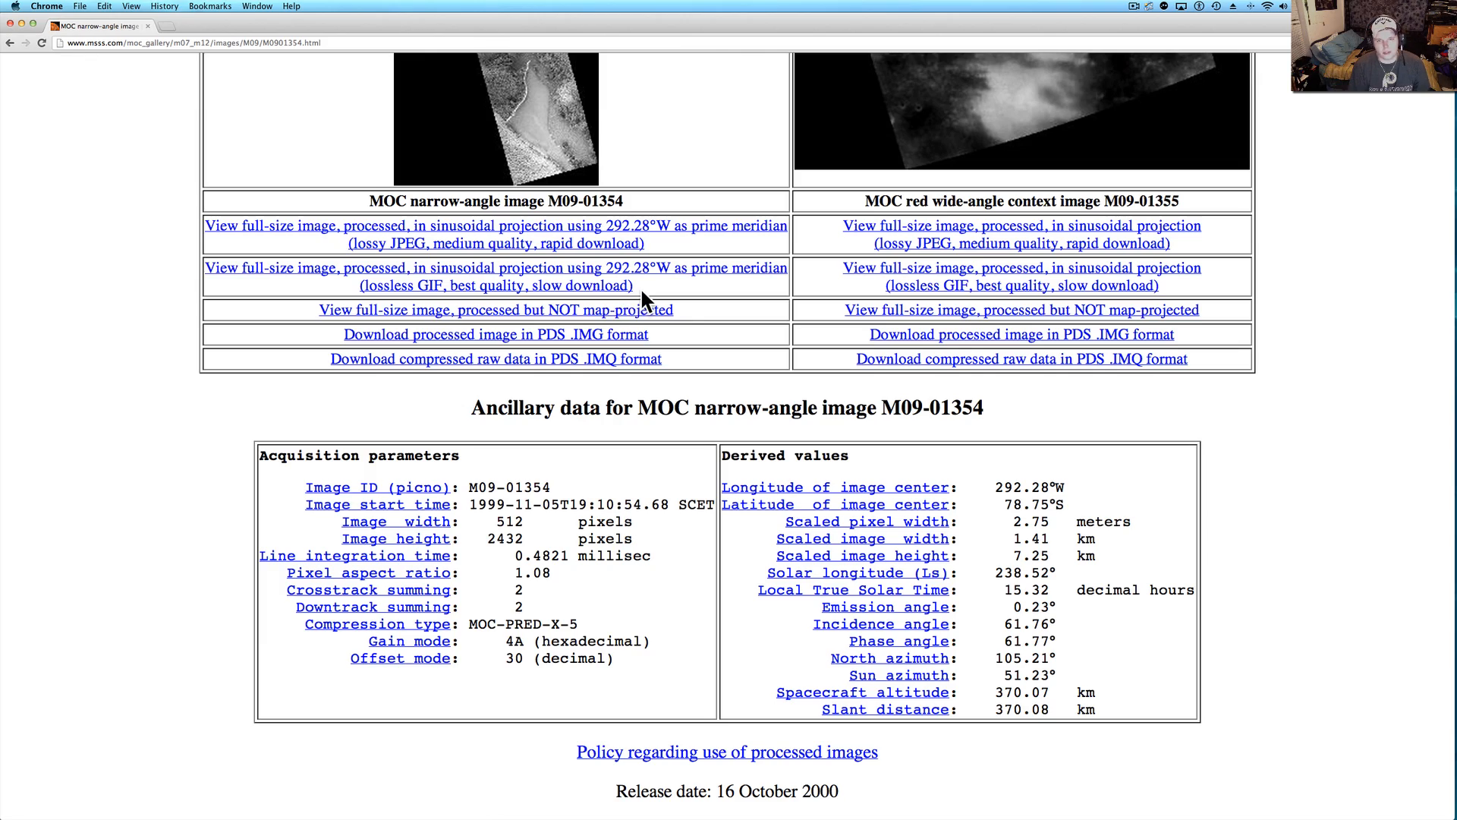
Minimize the Chrome window showing the MOC M09-01354 page.
left_click(21, 23)
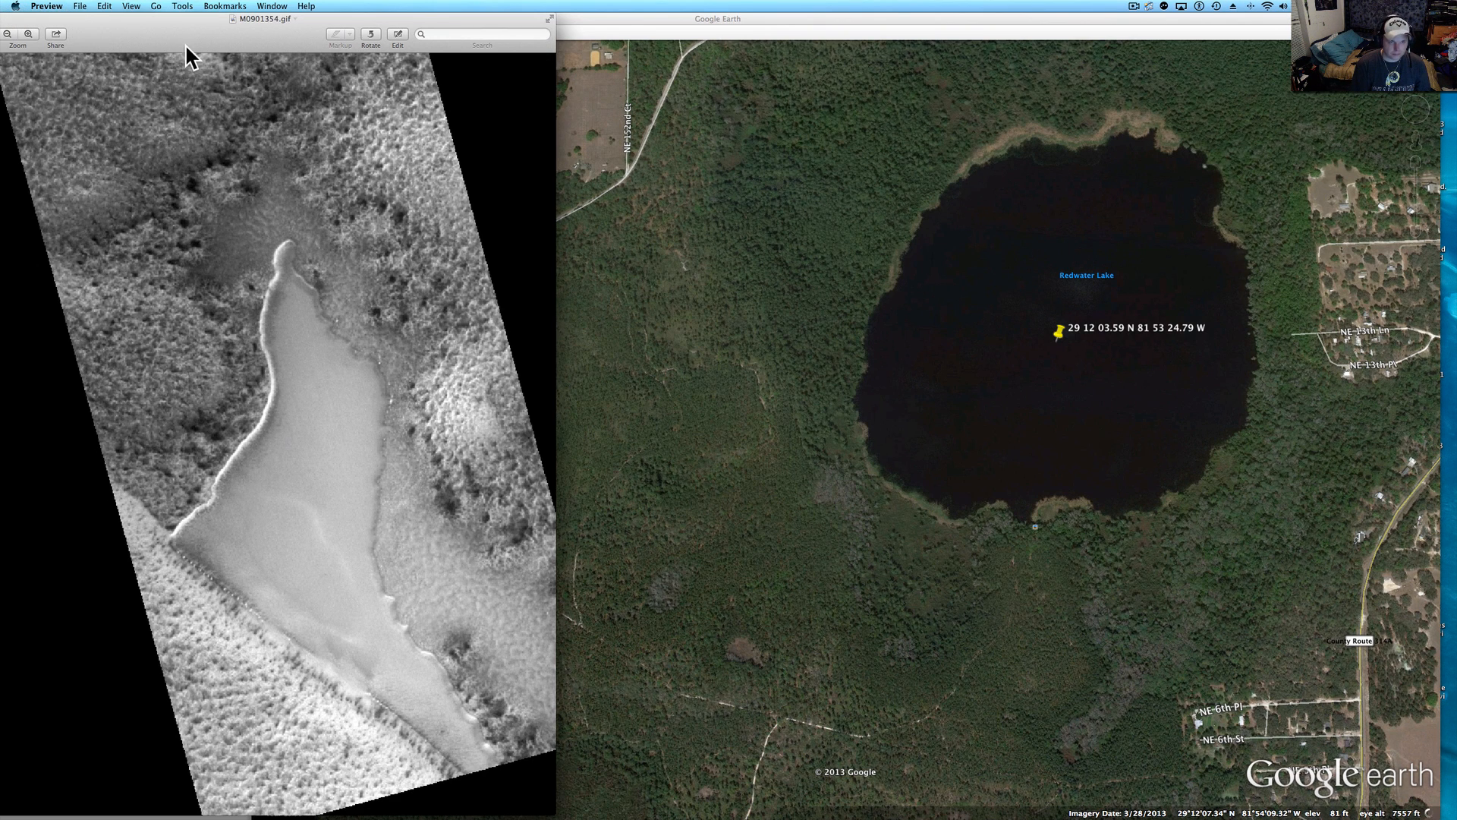
Enlarge the M0901354.gif window to fill the screen and magnify the image strip.
left_click_drag(125, 23, 248, 46)
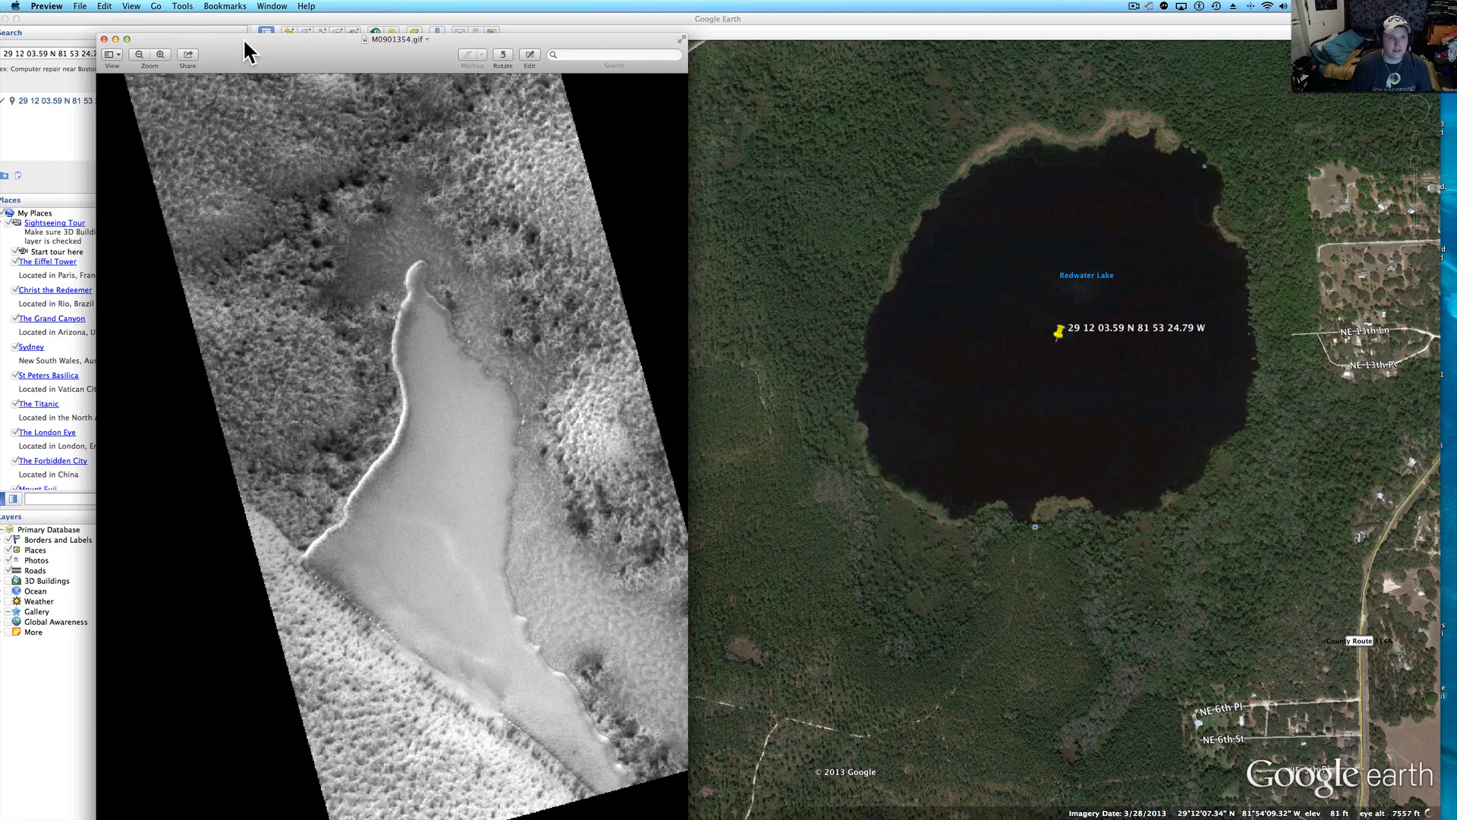
left_click(128, 41)
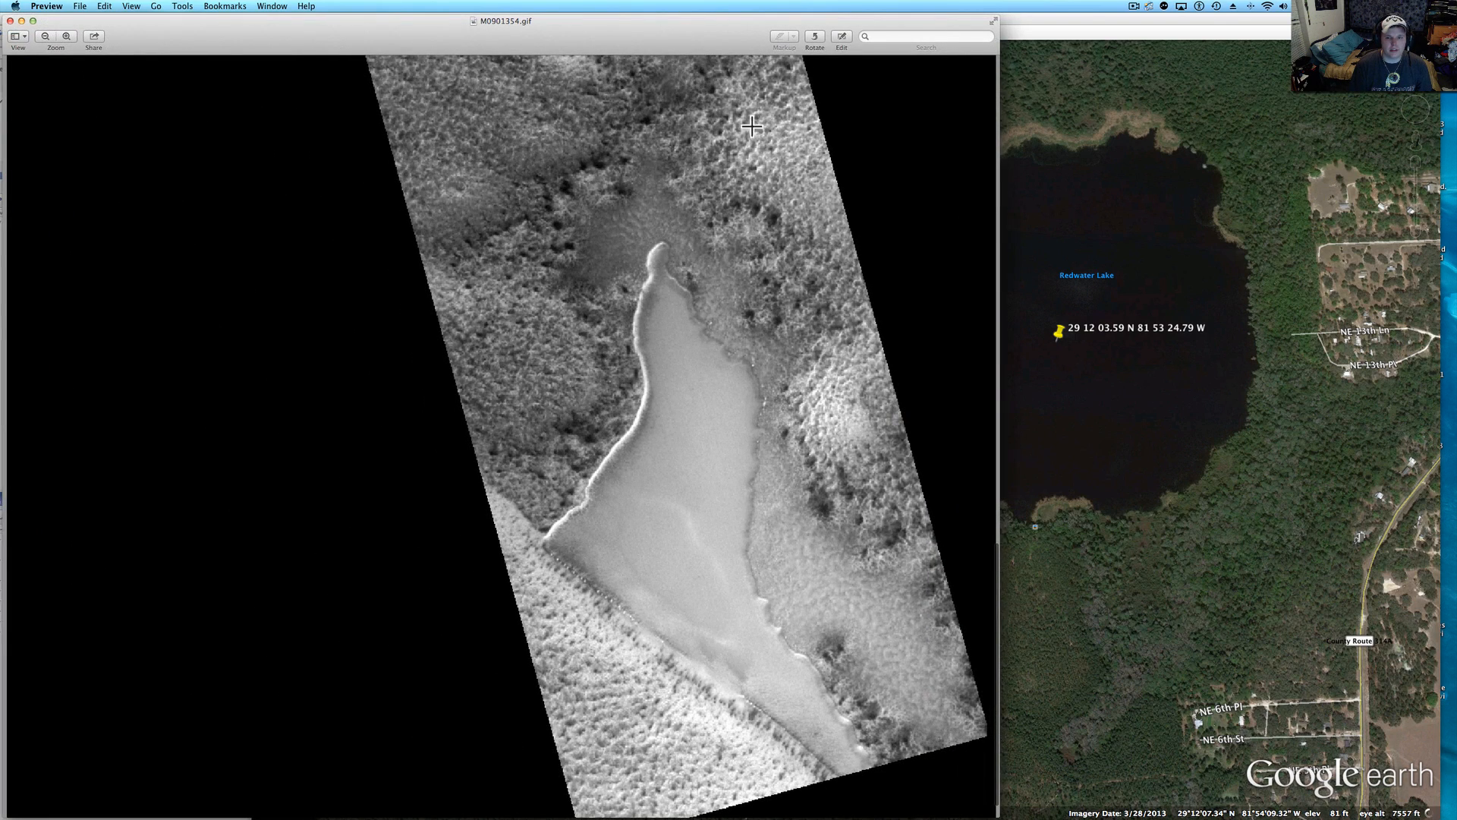
left_click_drag(998, 228, 1450, 243)
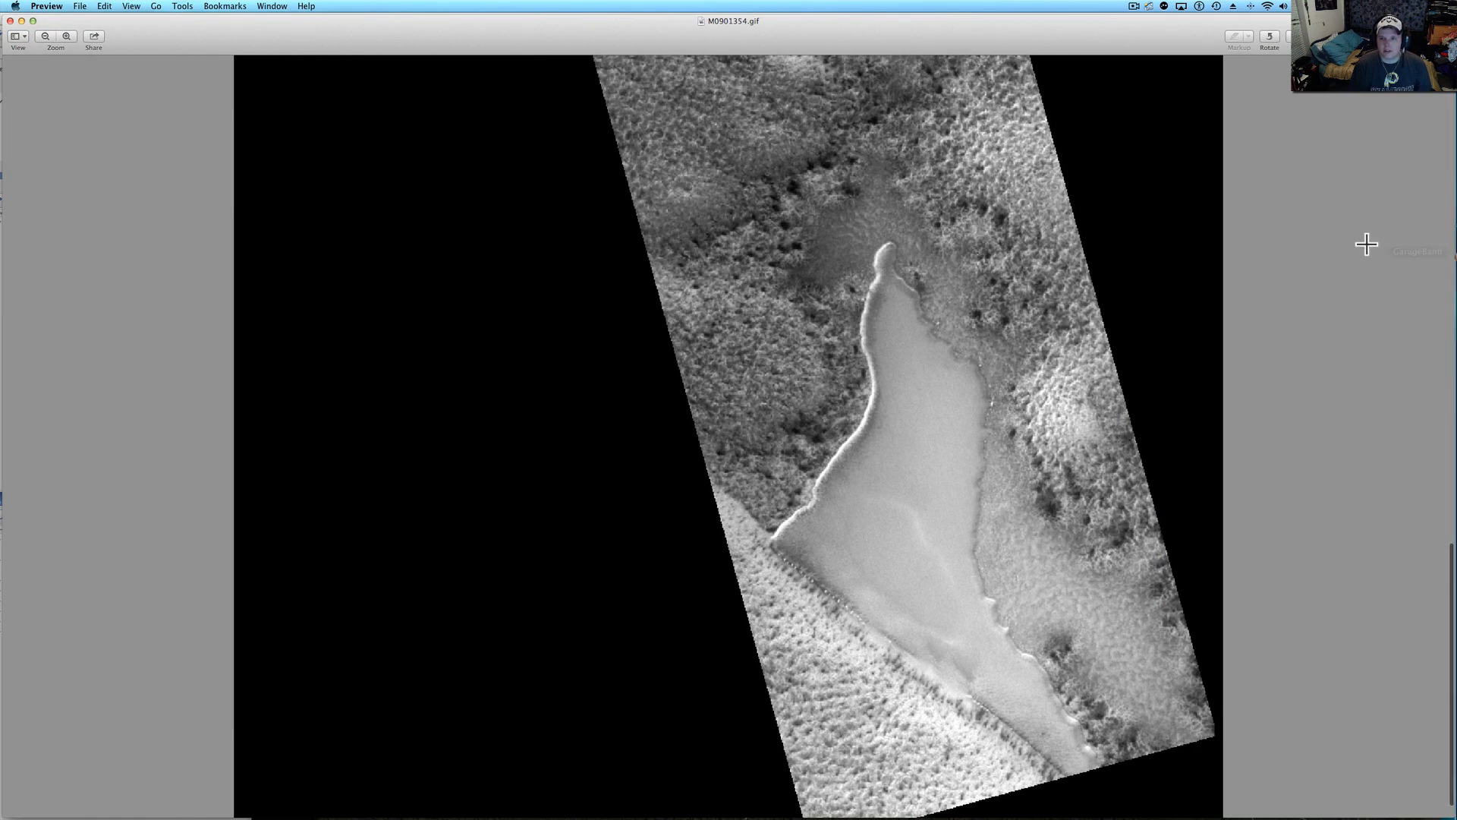
key("super+minus")
key("super+minus")
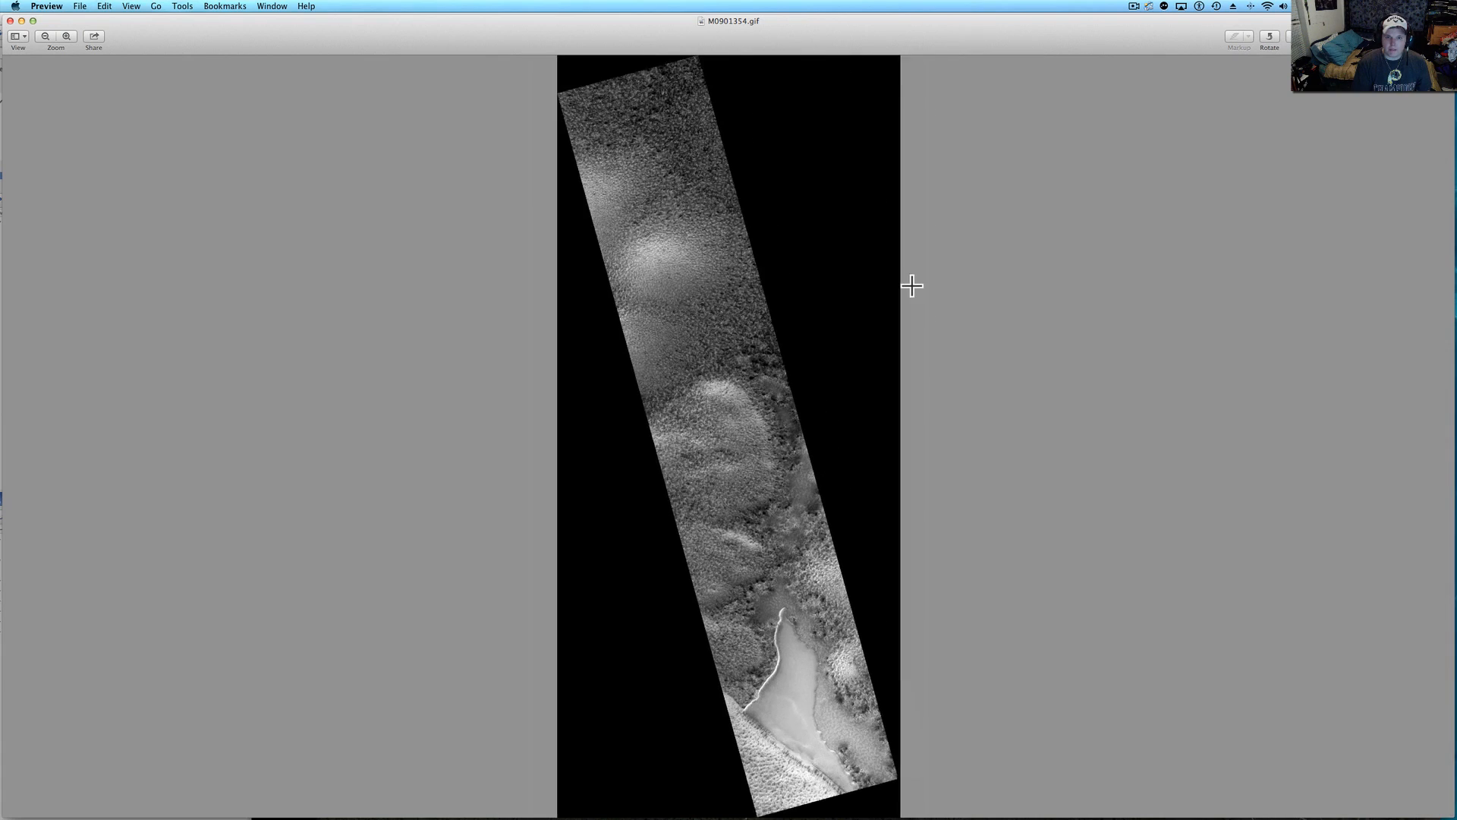
key("super+plus")
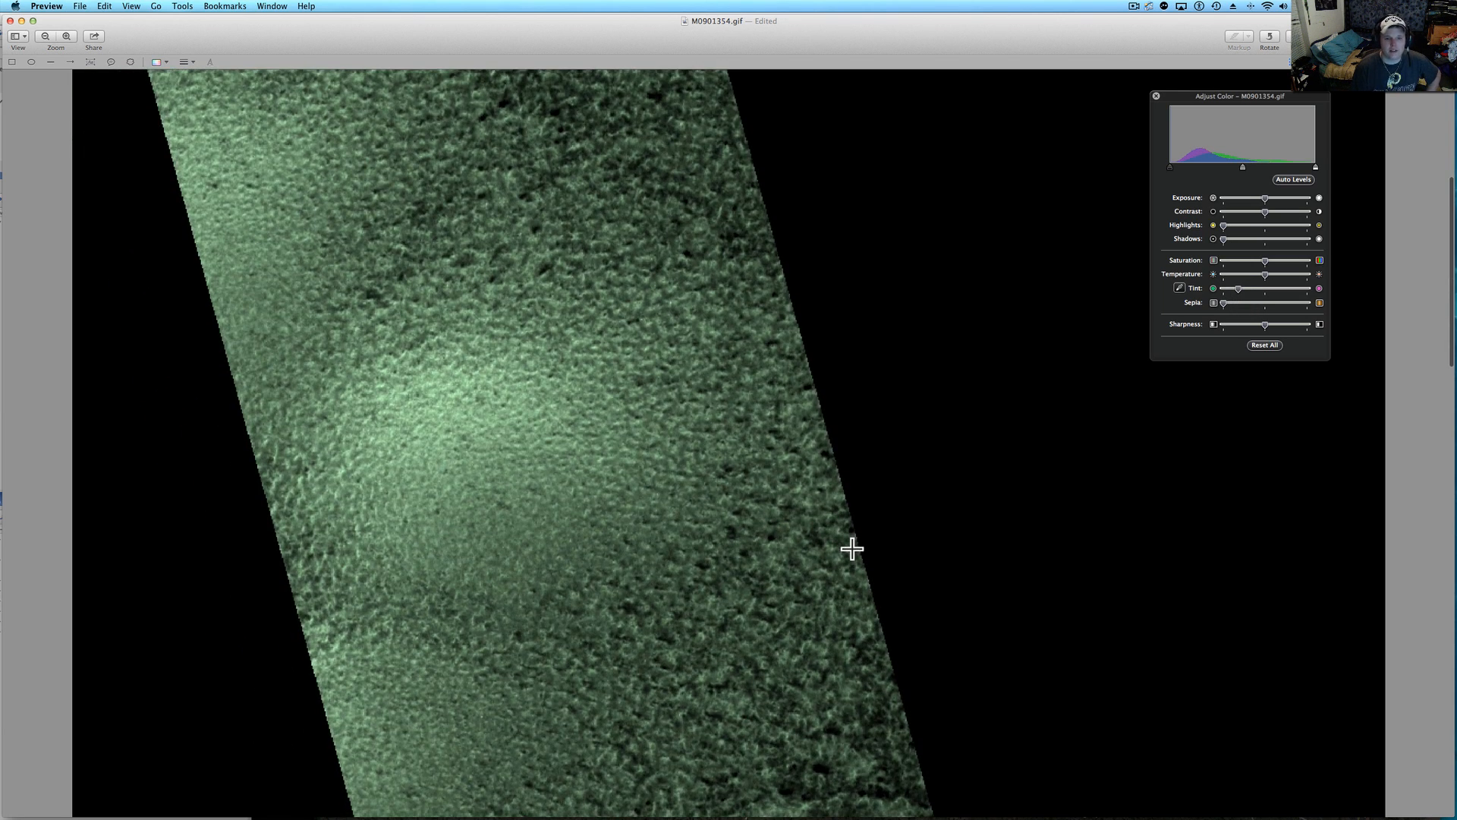
scroll(853, 549, "down", 5)
scroll(852, 549, "down", 1)
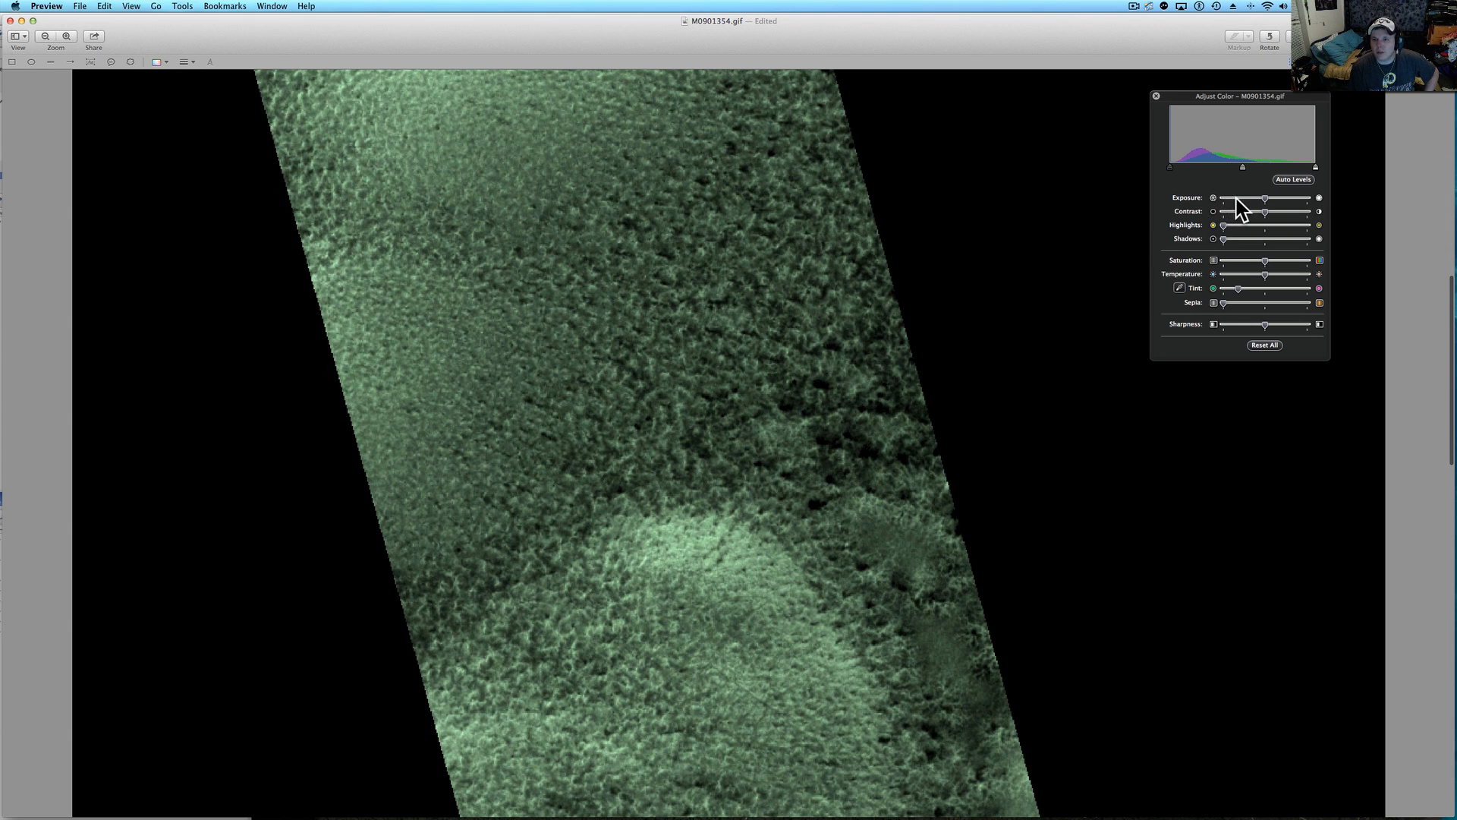
mouse_move(1241, 224)
left_mouse_down()
mouse_move(1247, 238)
mouse_move(1241, 224)
left_mouse_up()
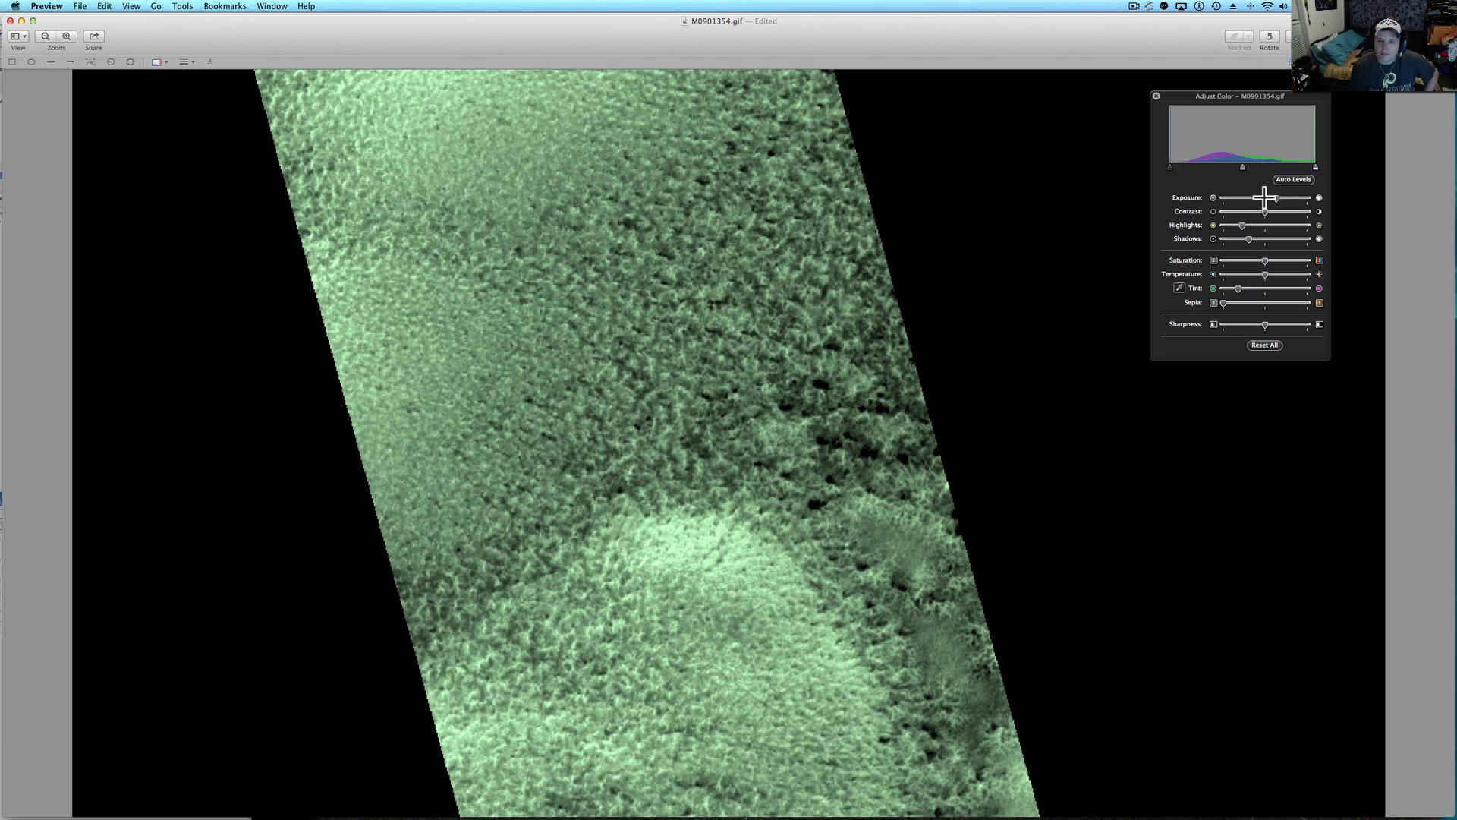
left_click_drag(1275, 195, 1263, 197)
scroll(896, 439, "down", 2)
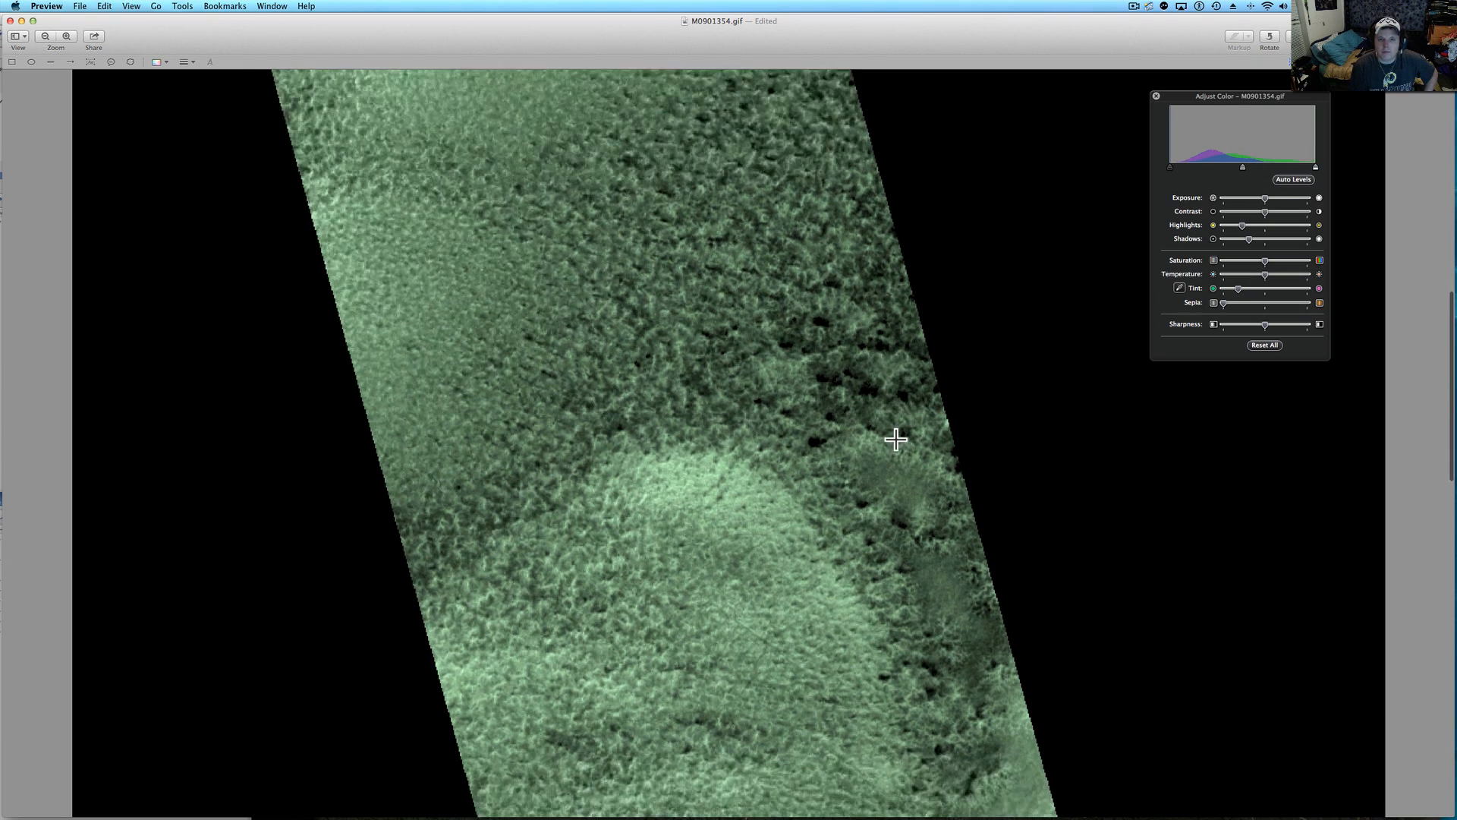
scroll(897, 439, "down", 2)
scroll(897, 438, "down", 2)
scroll(896, 438, "down", 2)
scroll(897, 438, "down", 2)
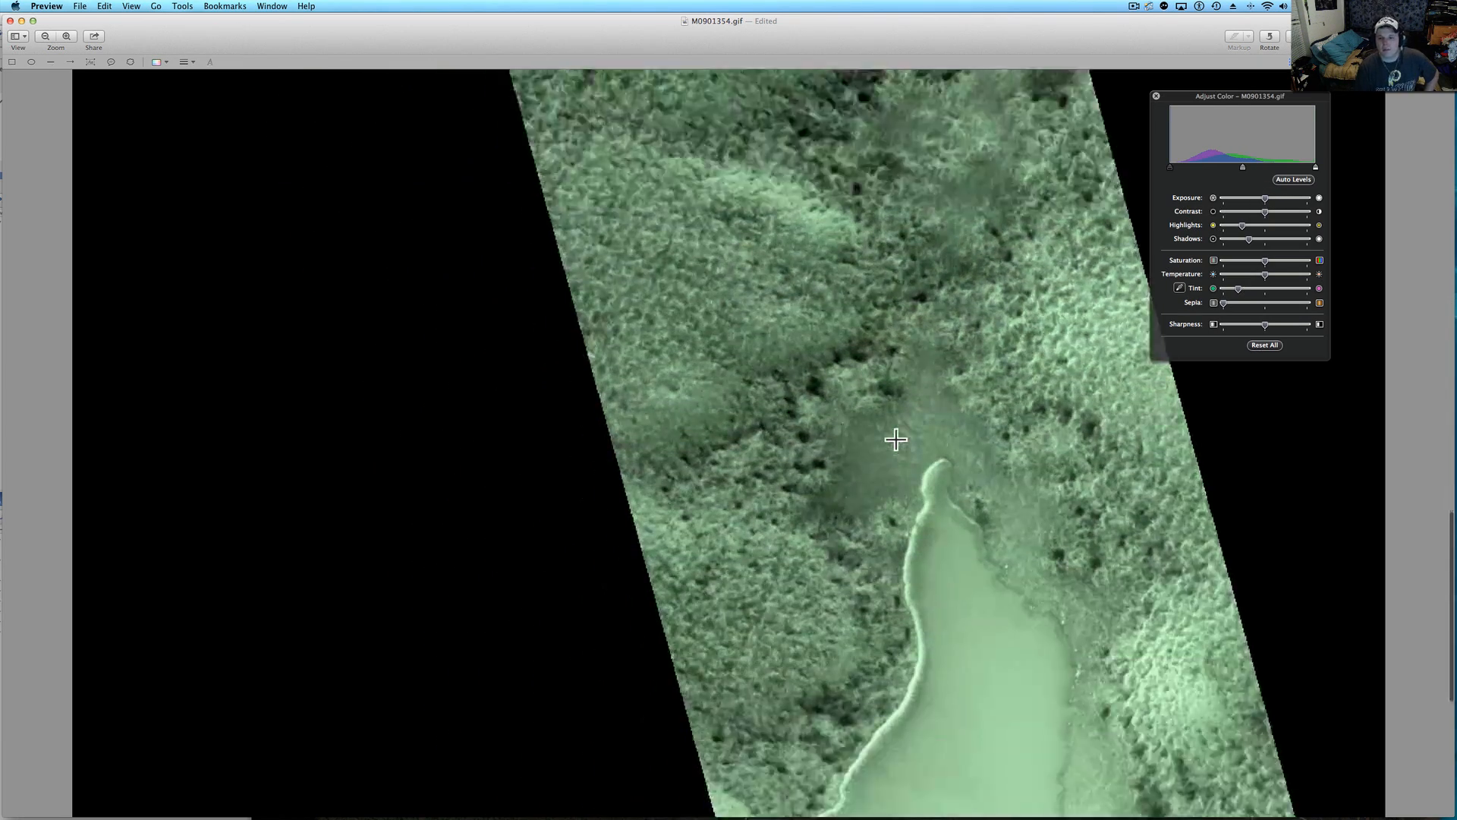
scroll(895, 438, "down", 2)
scroll(896, 439, "down", 2)
scroll(896, 439, "down", 2)
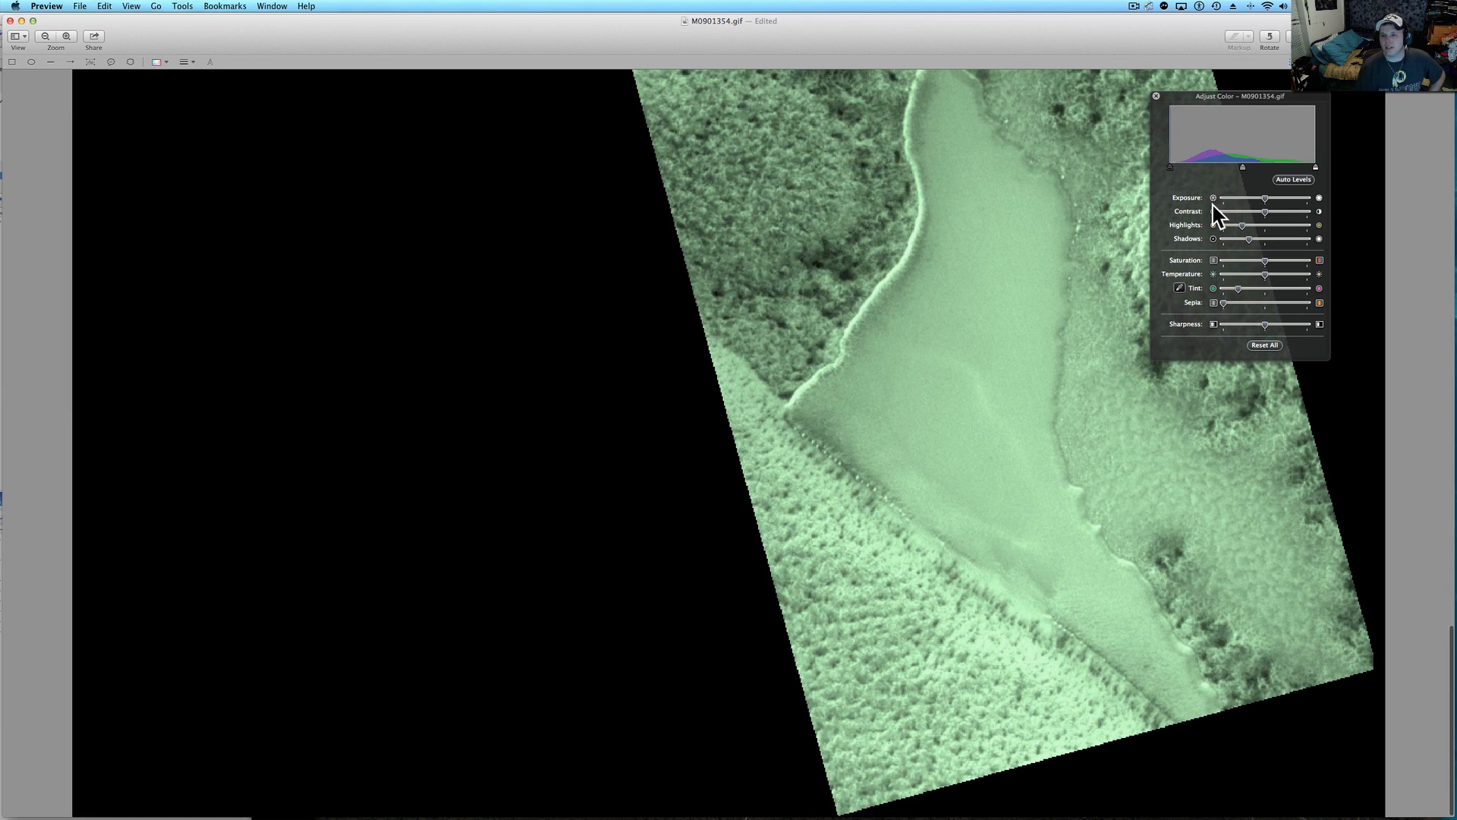
Revert the Mars image to grayscale, zoom on the right-edge texture, and stay in Preview.
left_click(1267, 346)
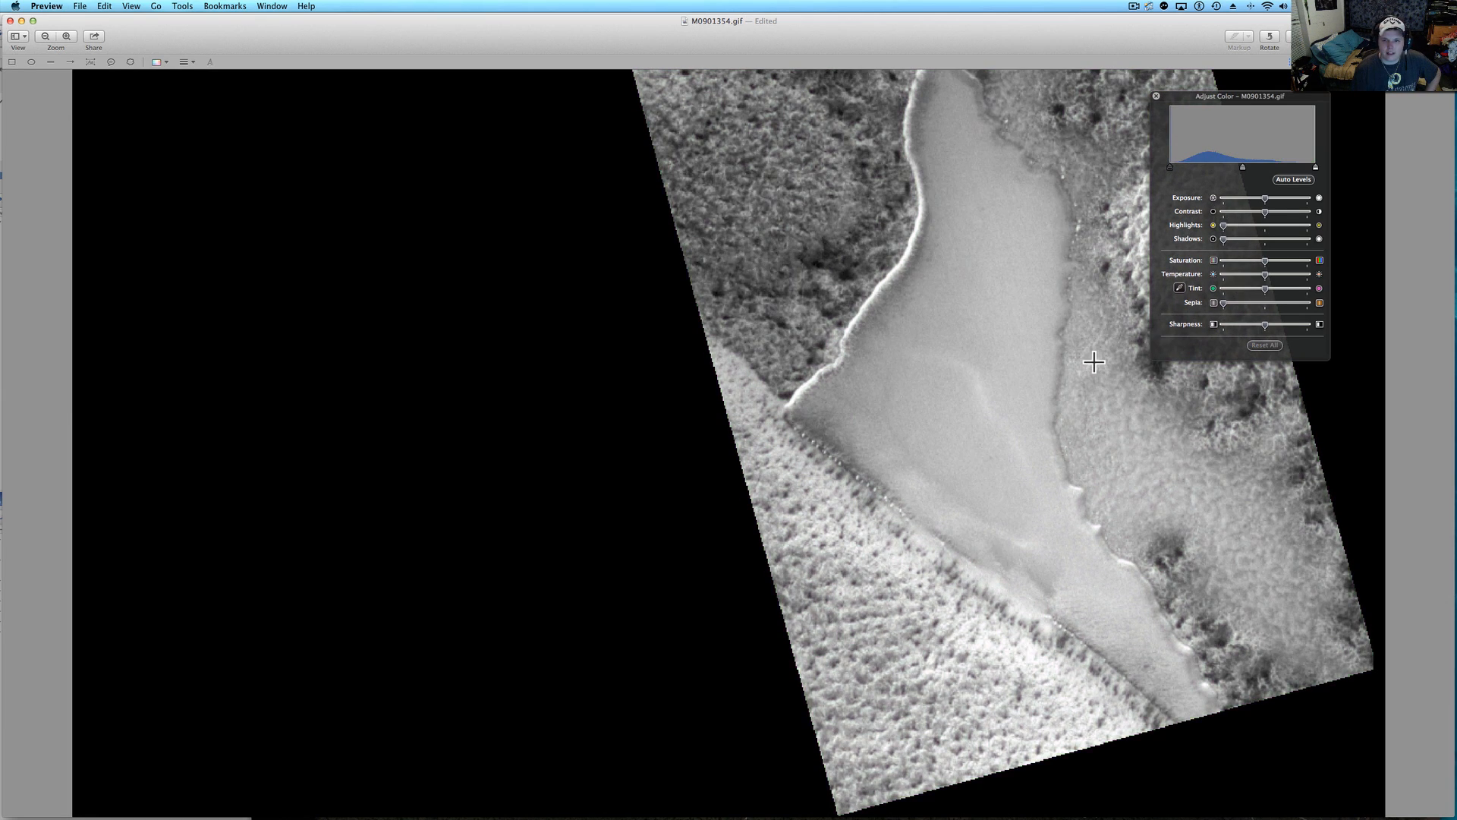
scroll(1093, 362, "up", 1)
scroll(1082, 376, "up", 5)
scroll(937, 456, "up", 2)
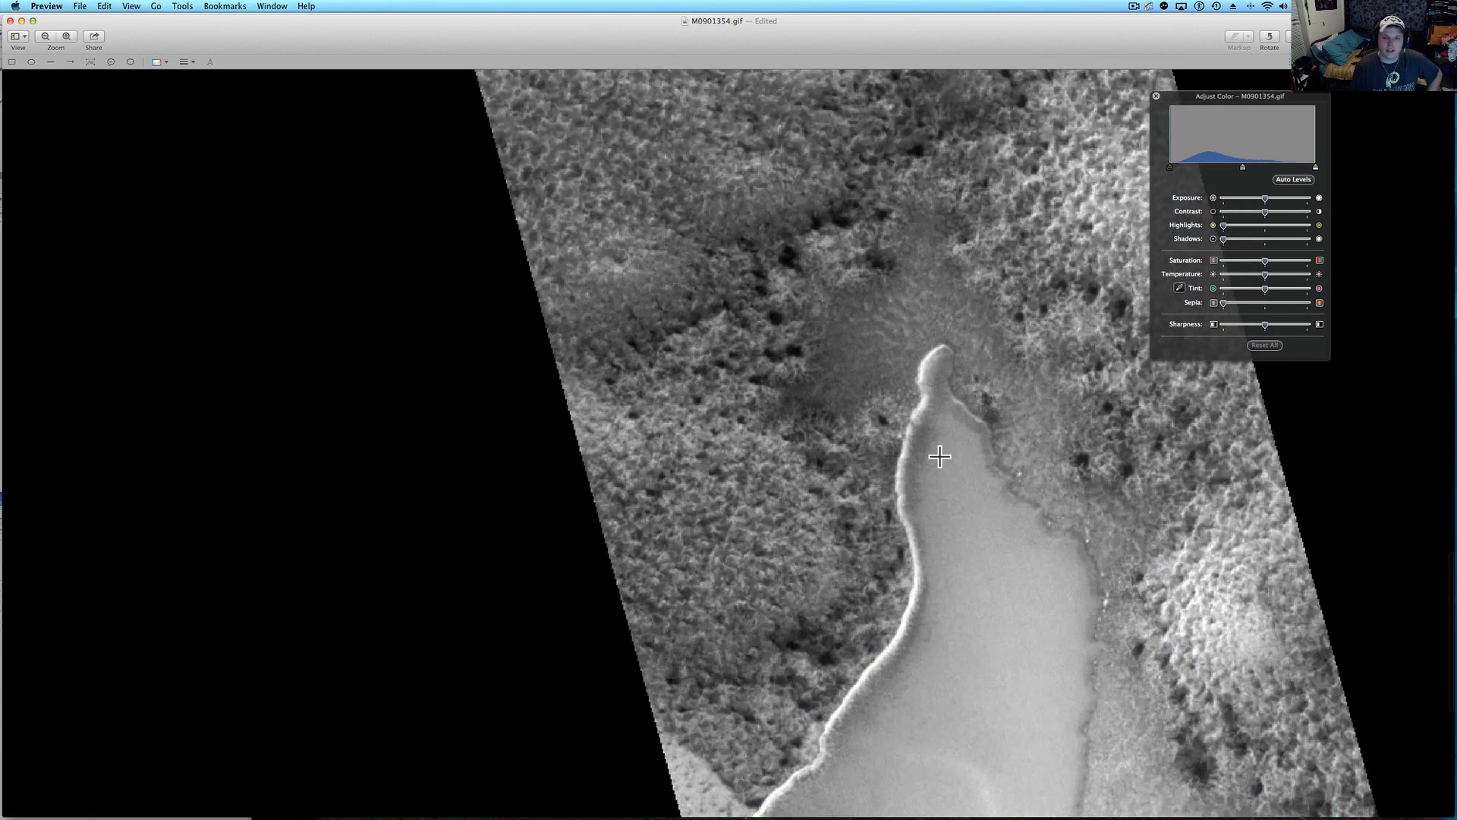
scroll(936, 457, "up", 2)
scroll(937, 455, "up", 2)
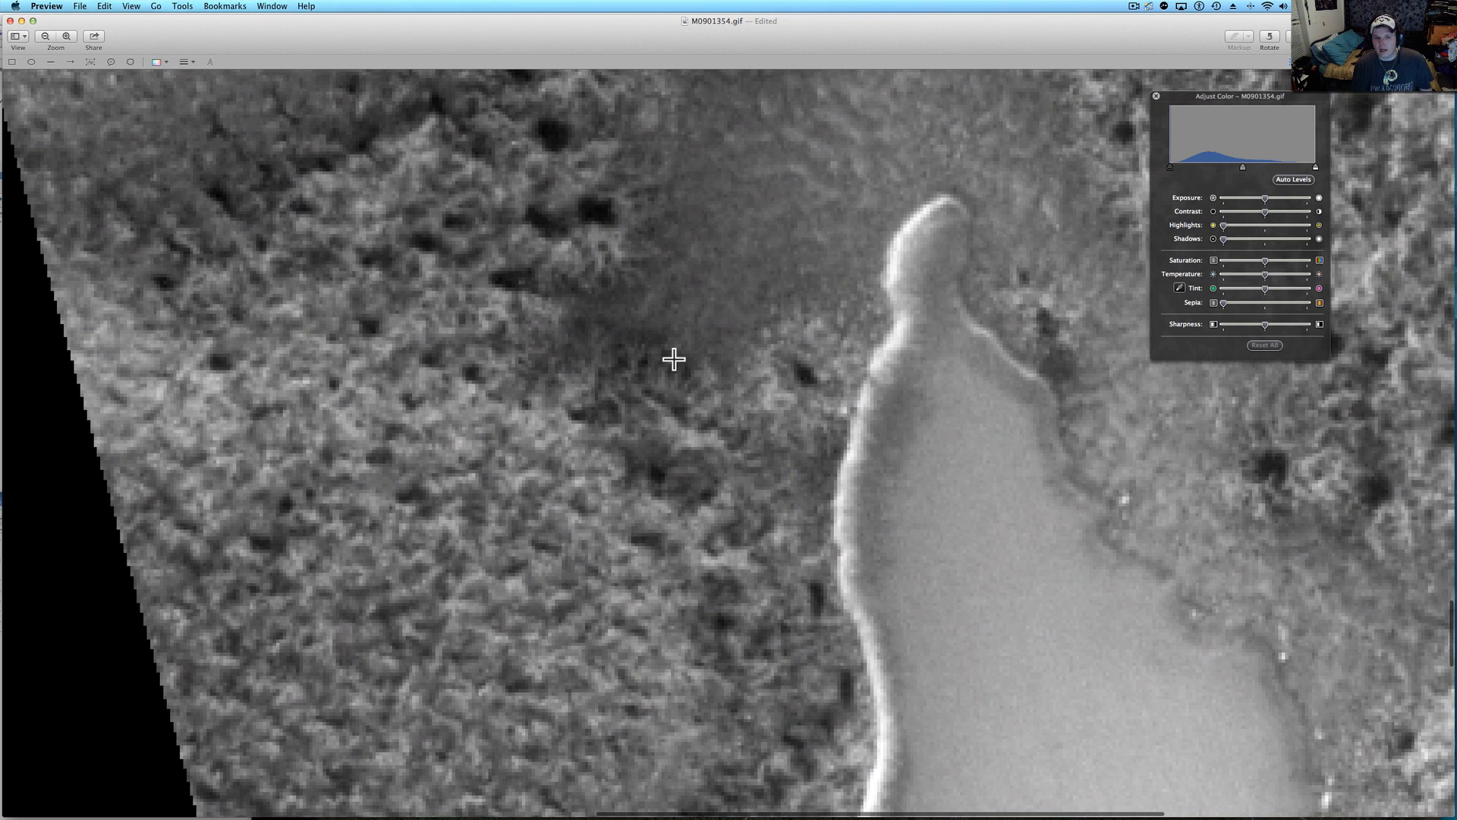
scroll(672, 365, "up", 3)
scroll(548, 320, "down", 2)
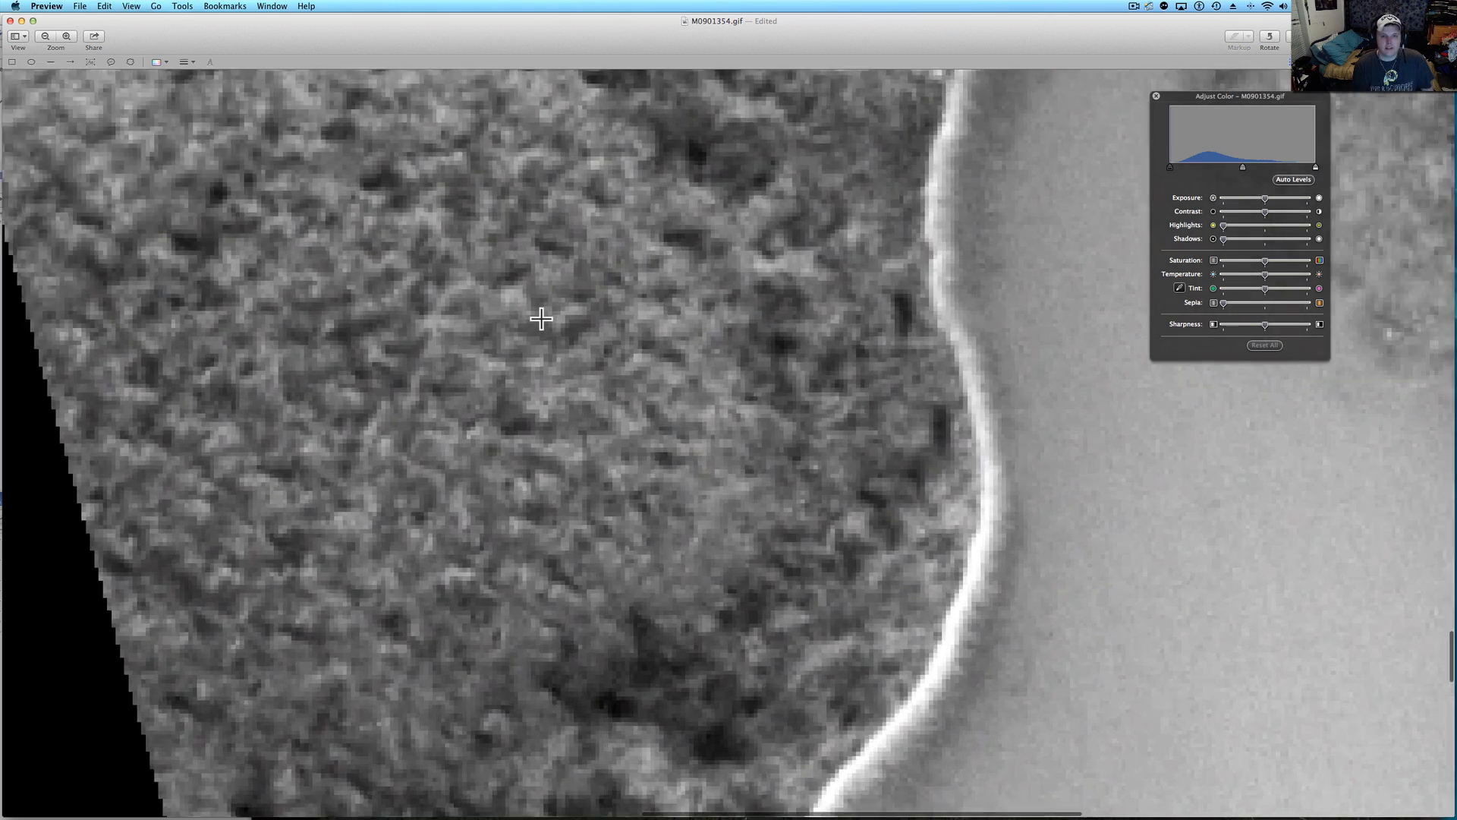
scroll(541, 317, "down", 5)
scroll(1017, 580, "down", 5)
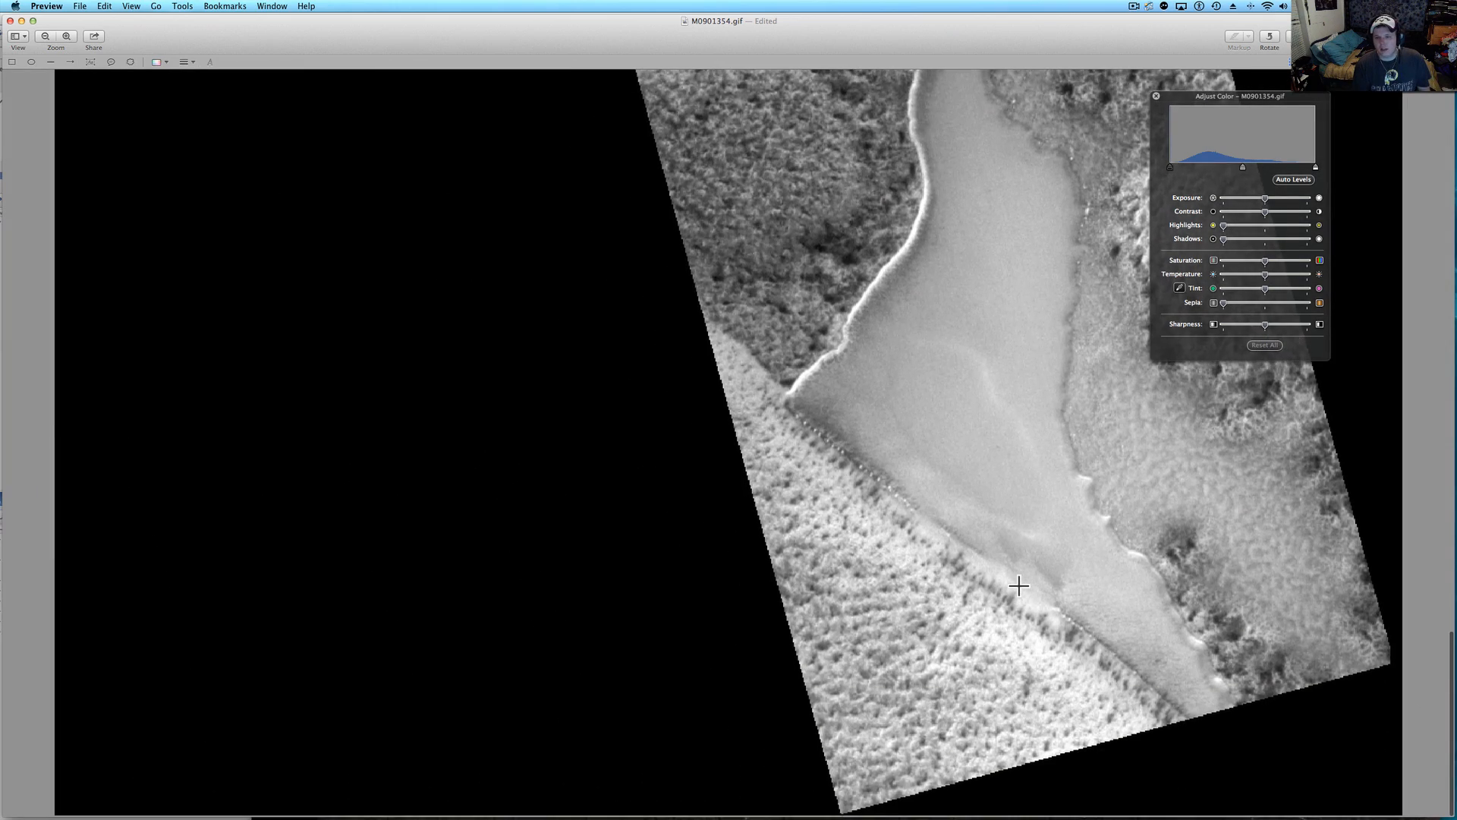
scroll(786, 382, "up", 3)
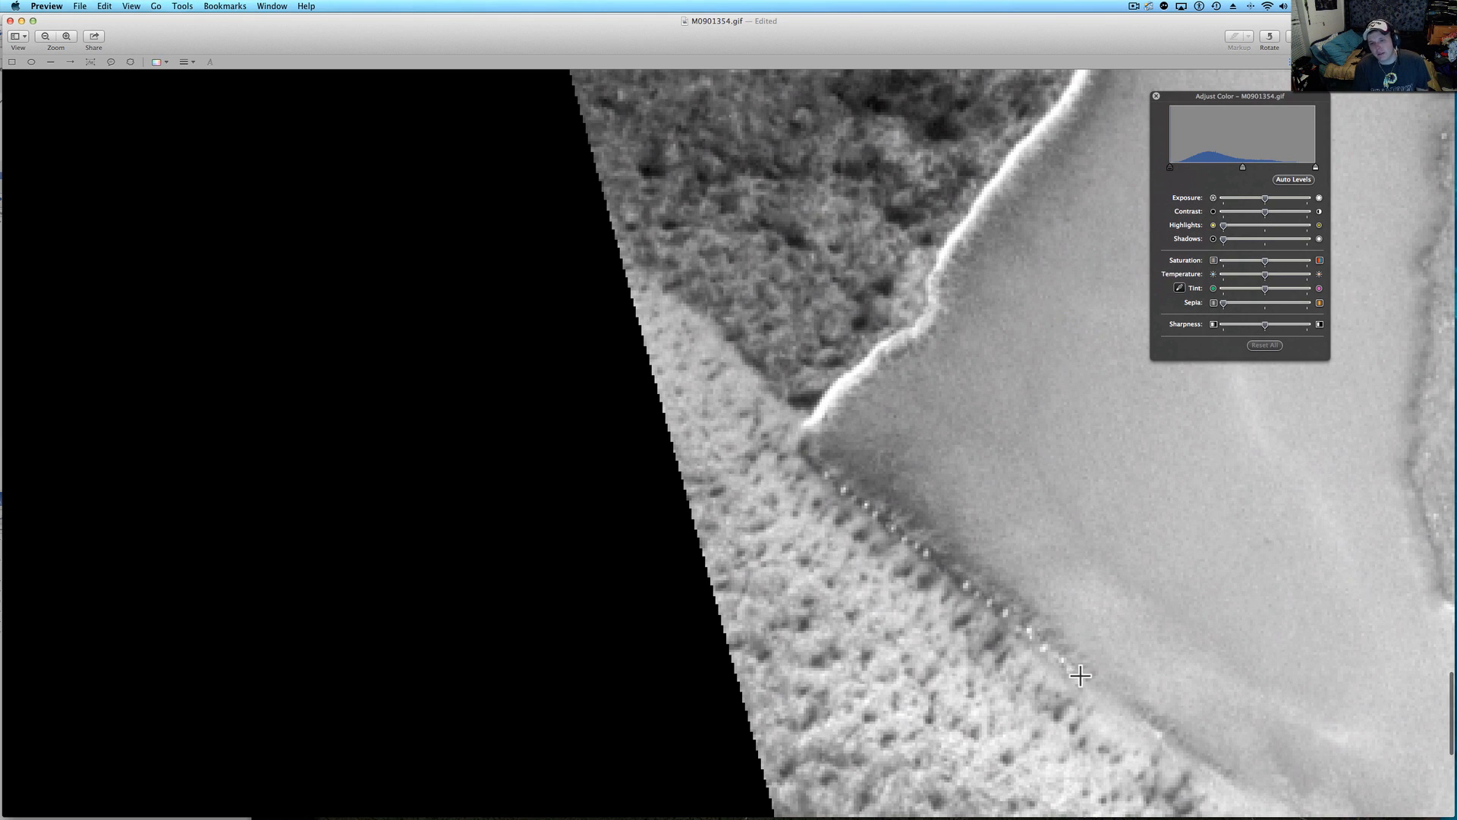
scroll(772, 479, "up", 2)
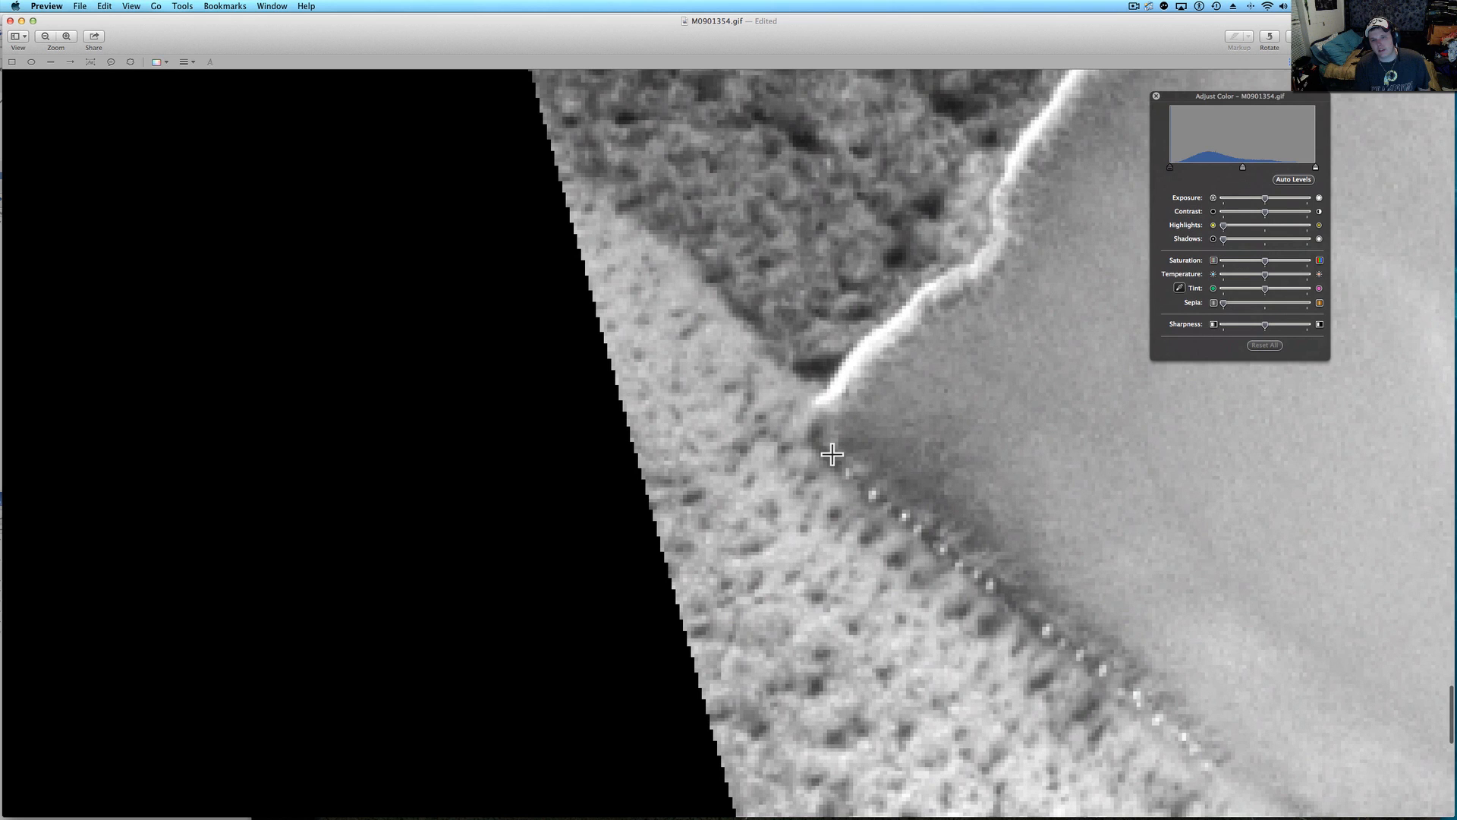
scroll(1077, 603, "down", 2)
scroll(1076, 604, "up", 2)
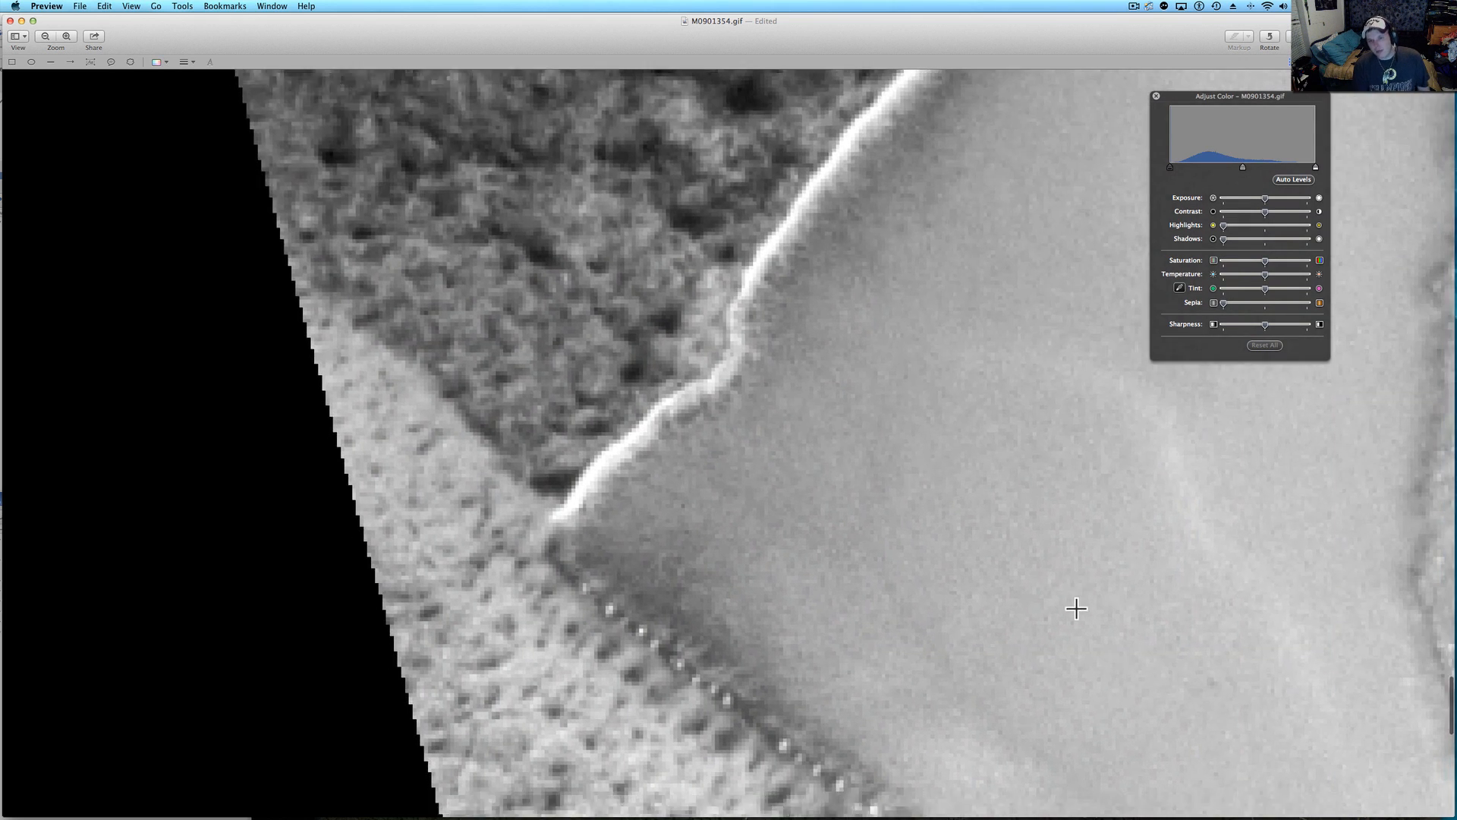
scroll(1076, 610, "down", 3)
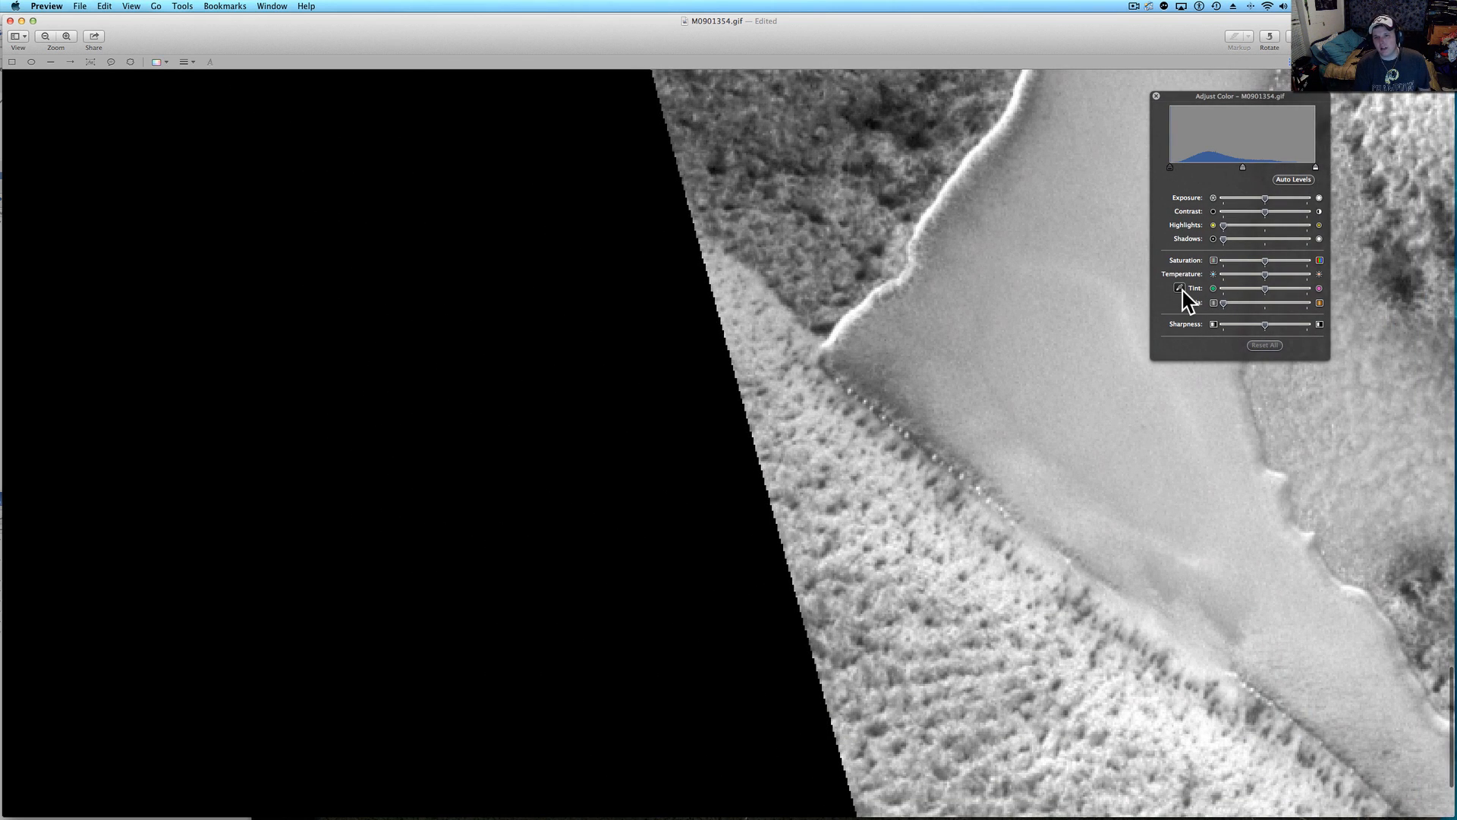
scroll(1076, 415, "up", 5)
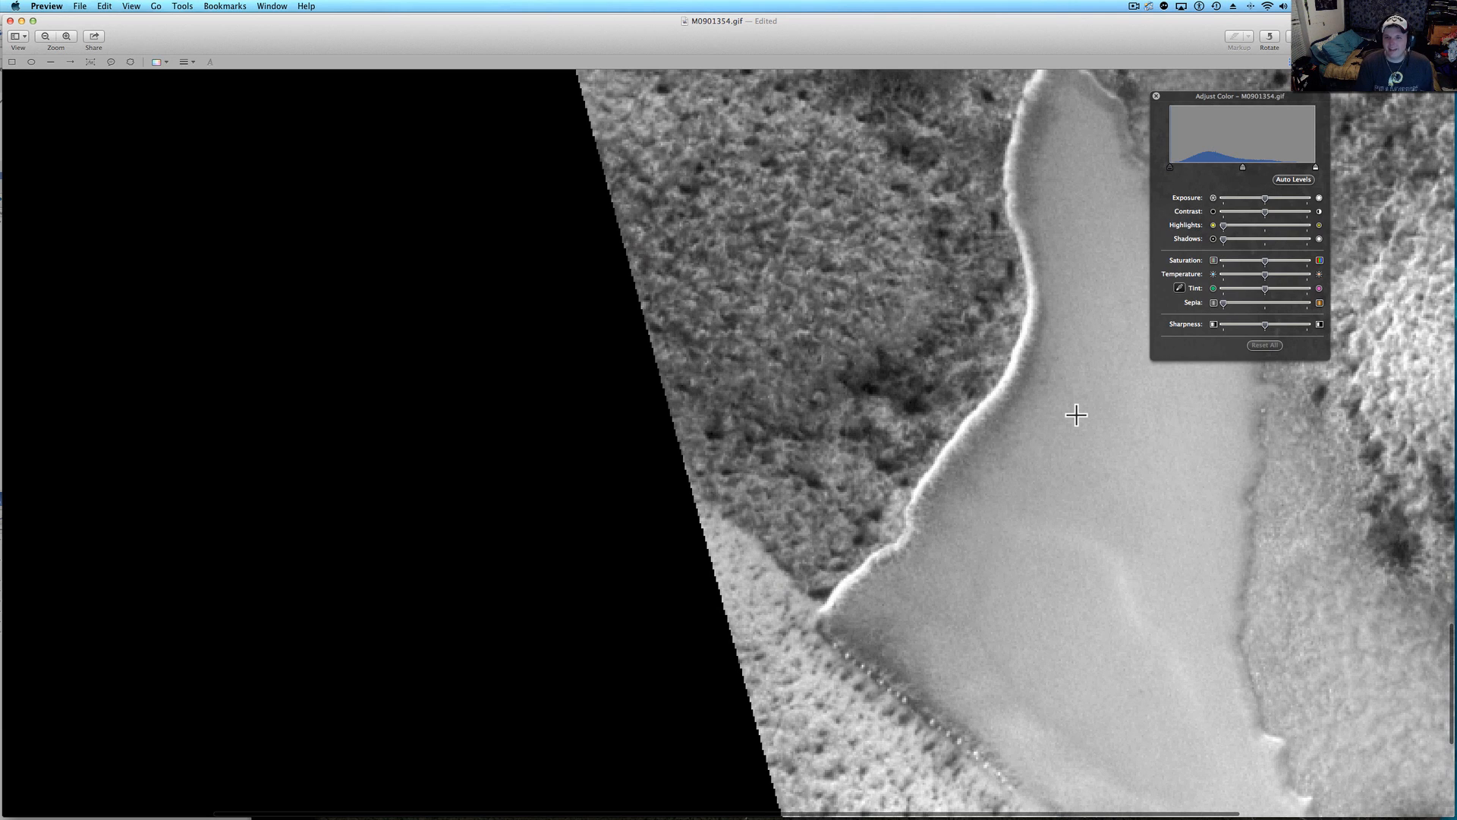
scroll(1077, 415, "down", 3)
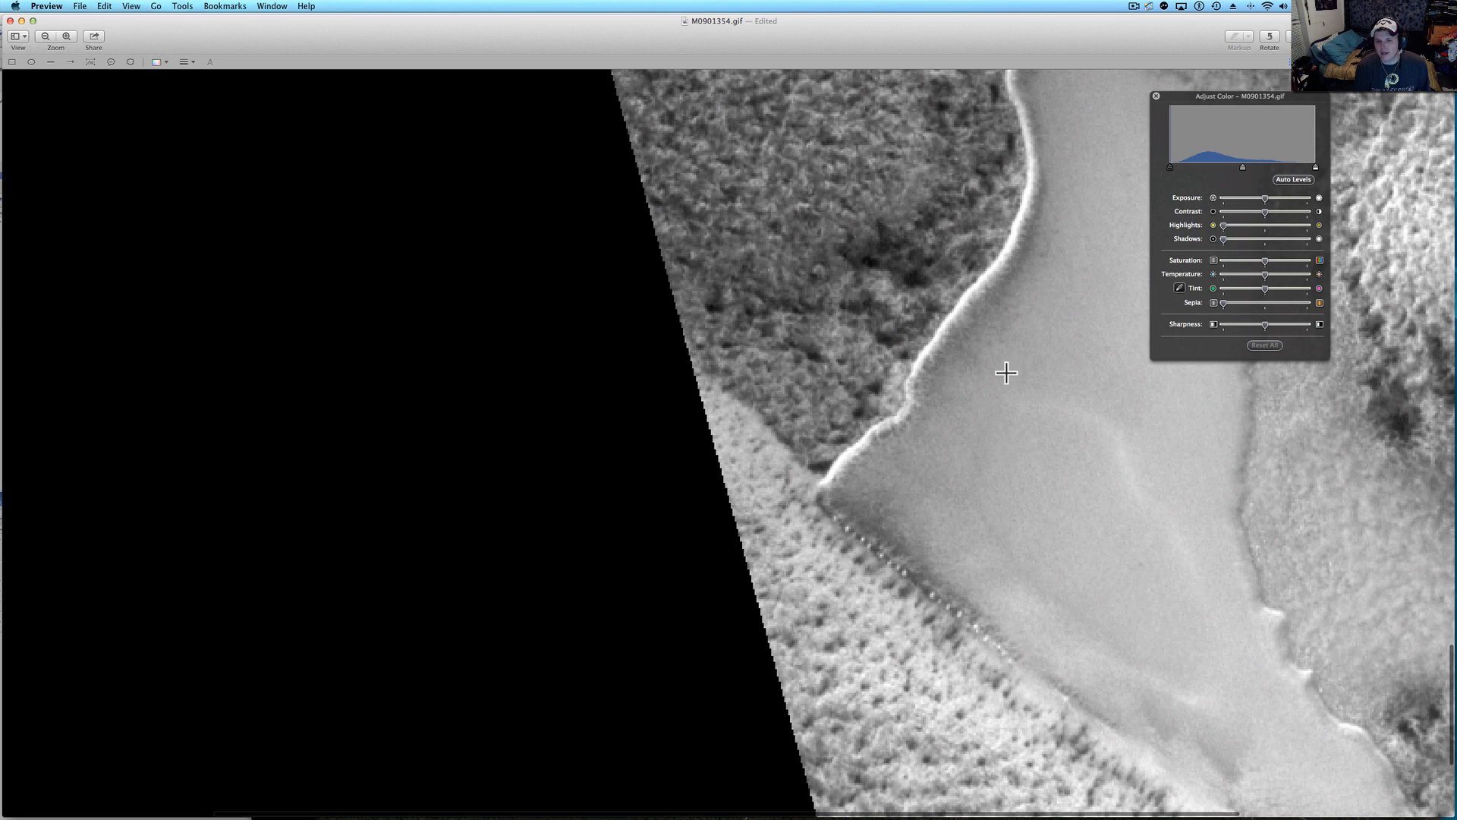
scroll(1006, 371, "down", 3)
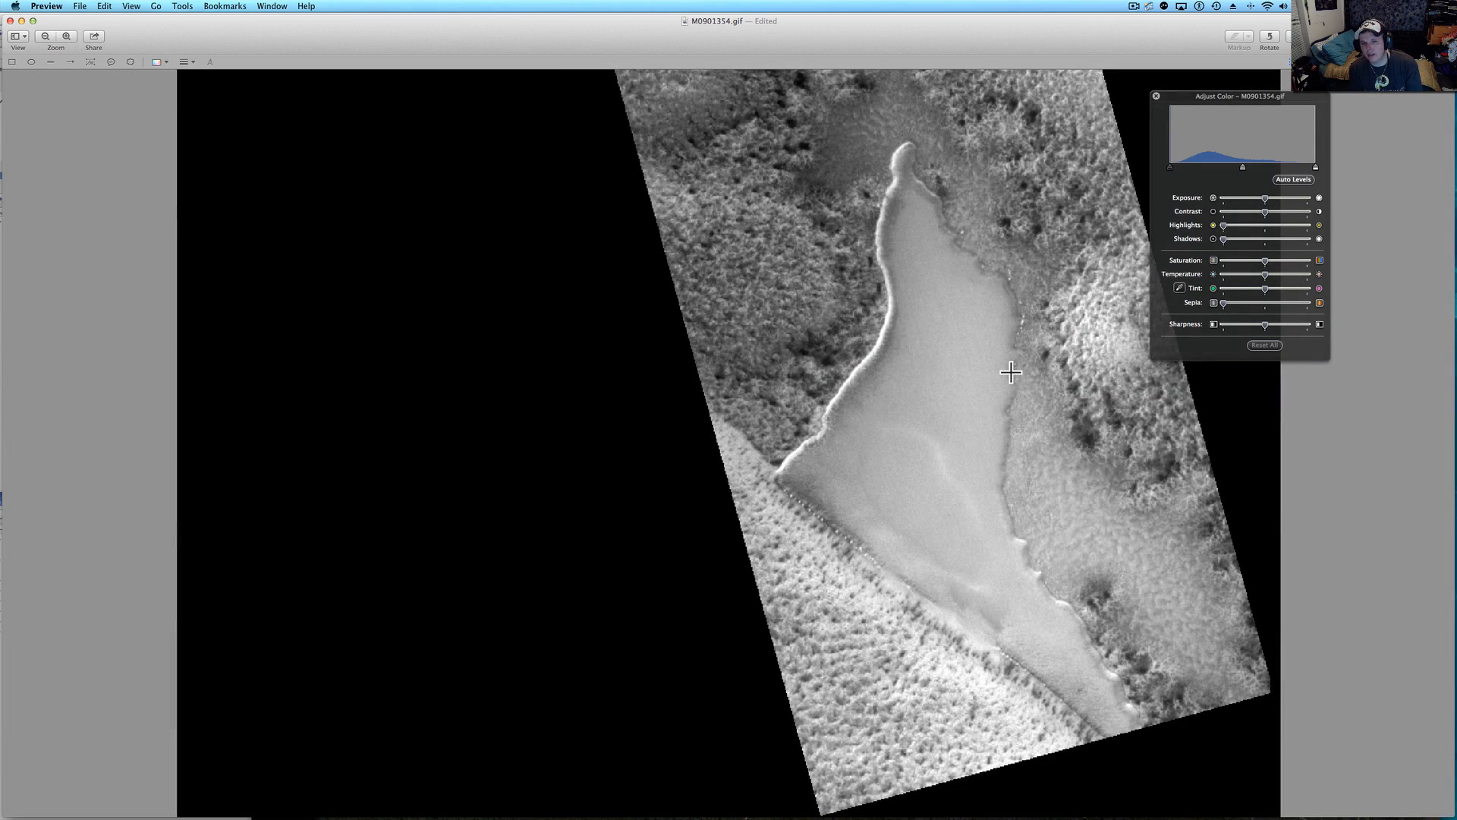
scroll(1011, 372, "up", 5)
scroll(1011, 371, "up", 5)
scroll(1011, 372, "up", 3)
scroll(1011, 372, "up", 2)
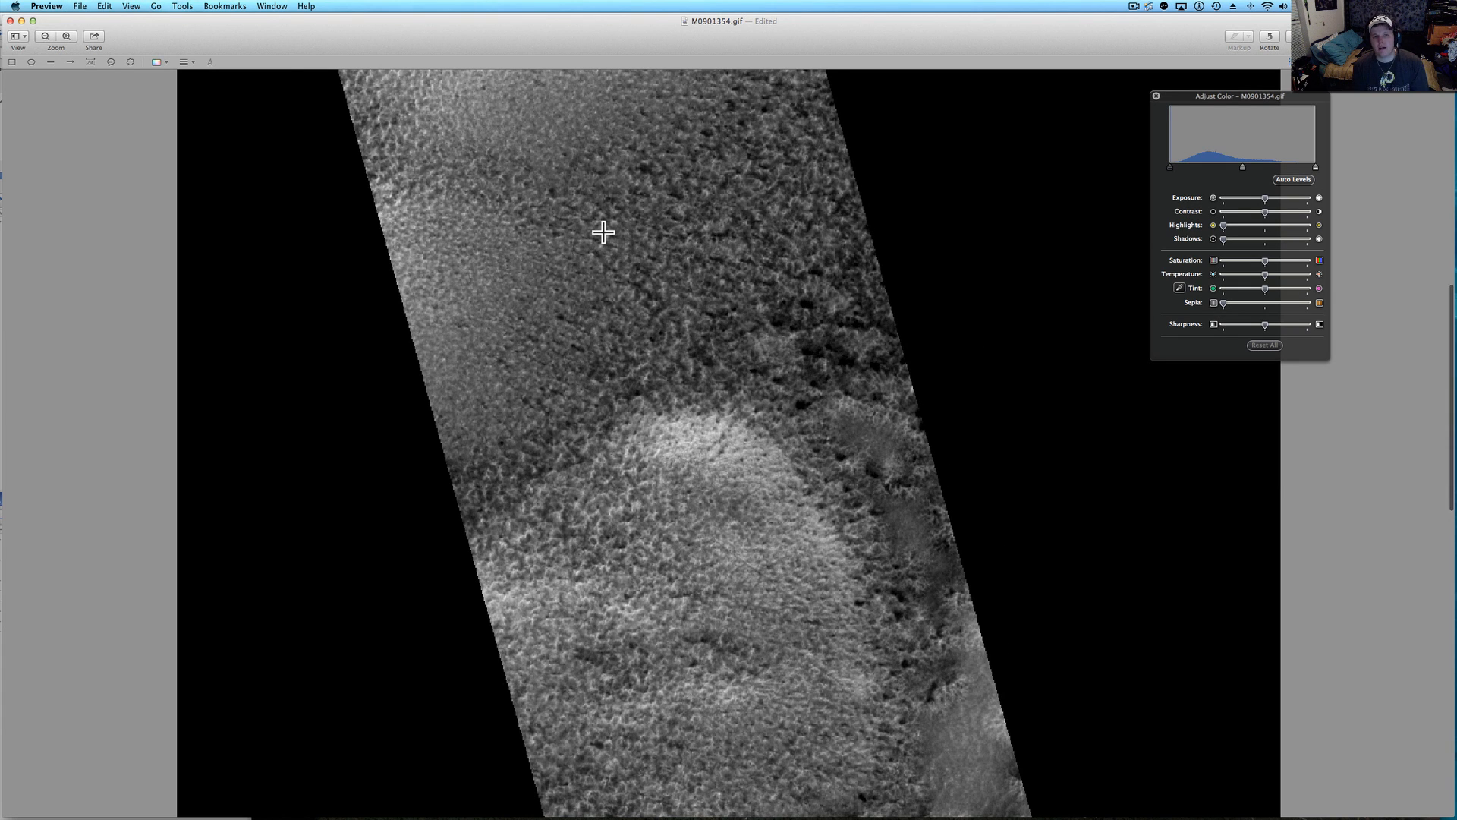
scroll(605, 232, "up", 5)
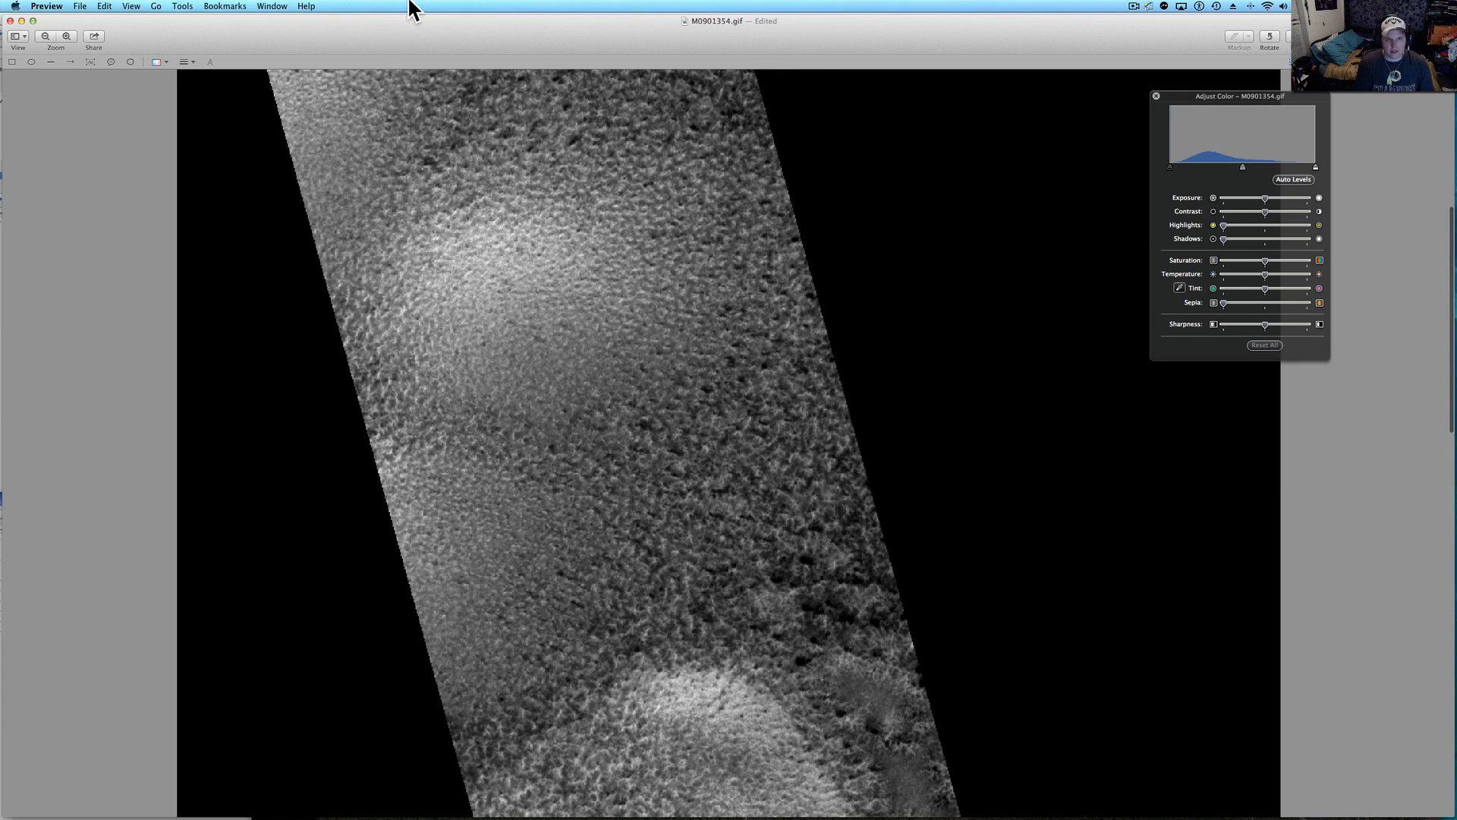
key("super+Tab")
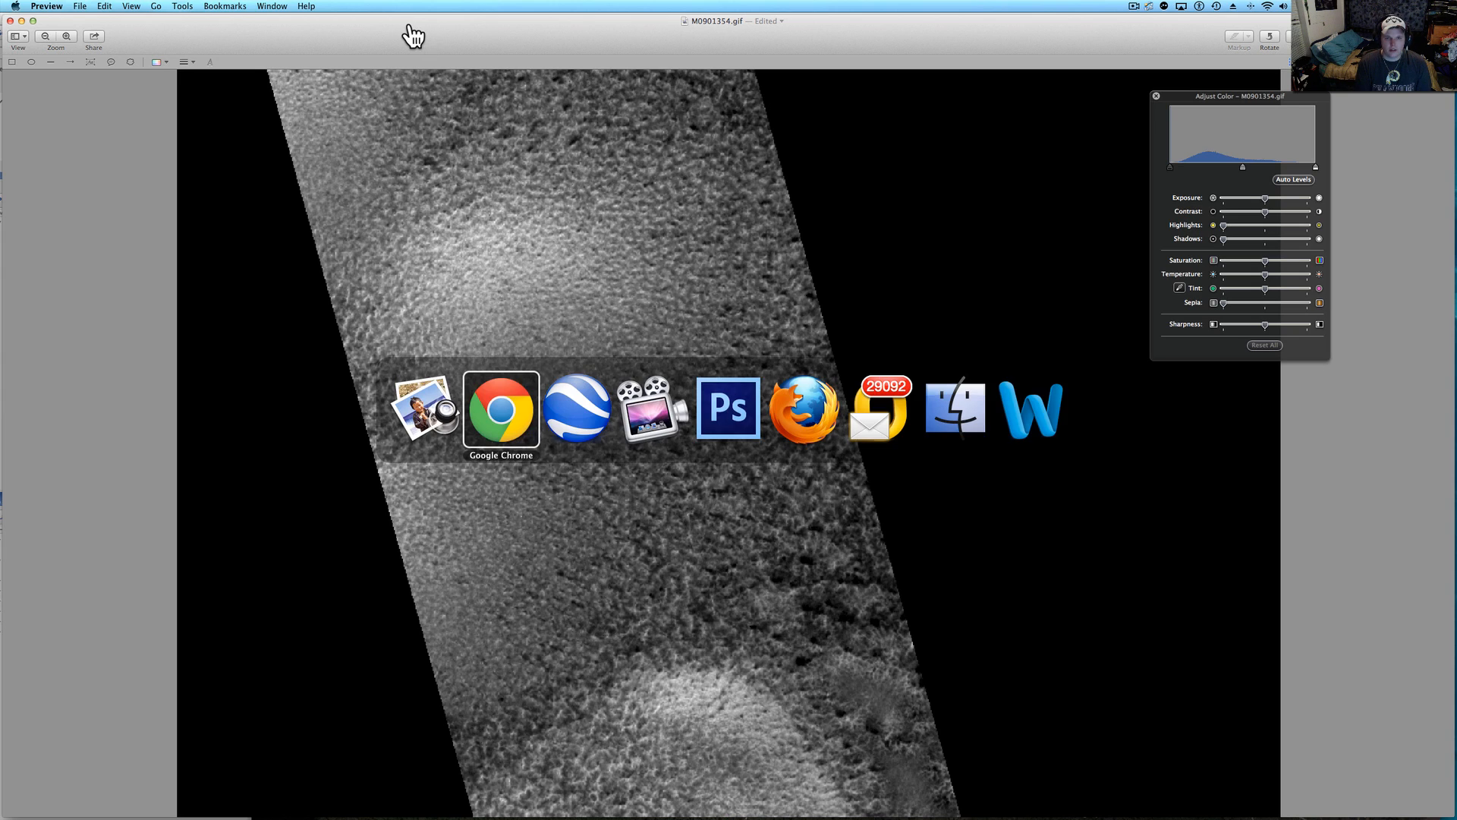
key("super+Tab")
key("super+shift+Tab")
key("super+shift+Tab")
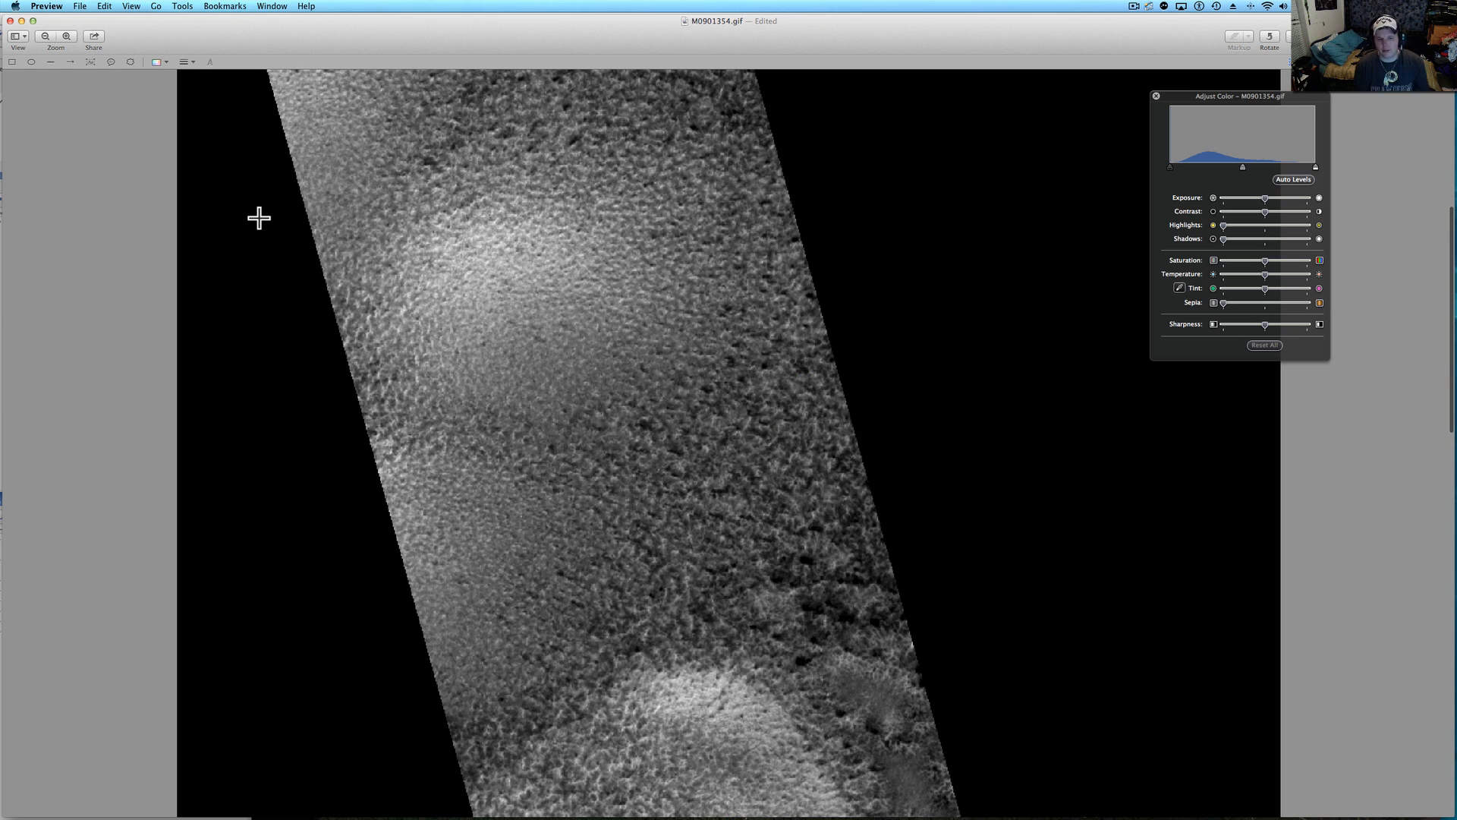
scroll(258, 217, "down", 10)
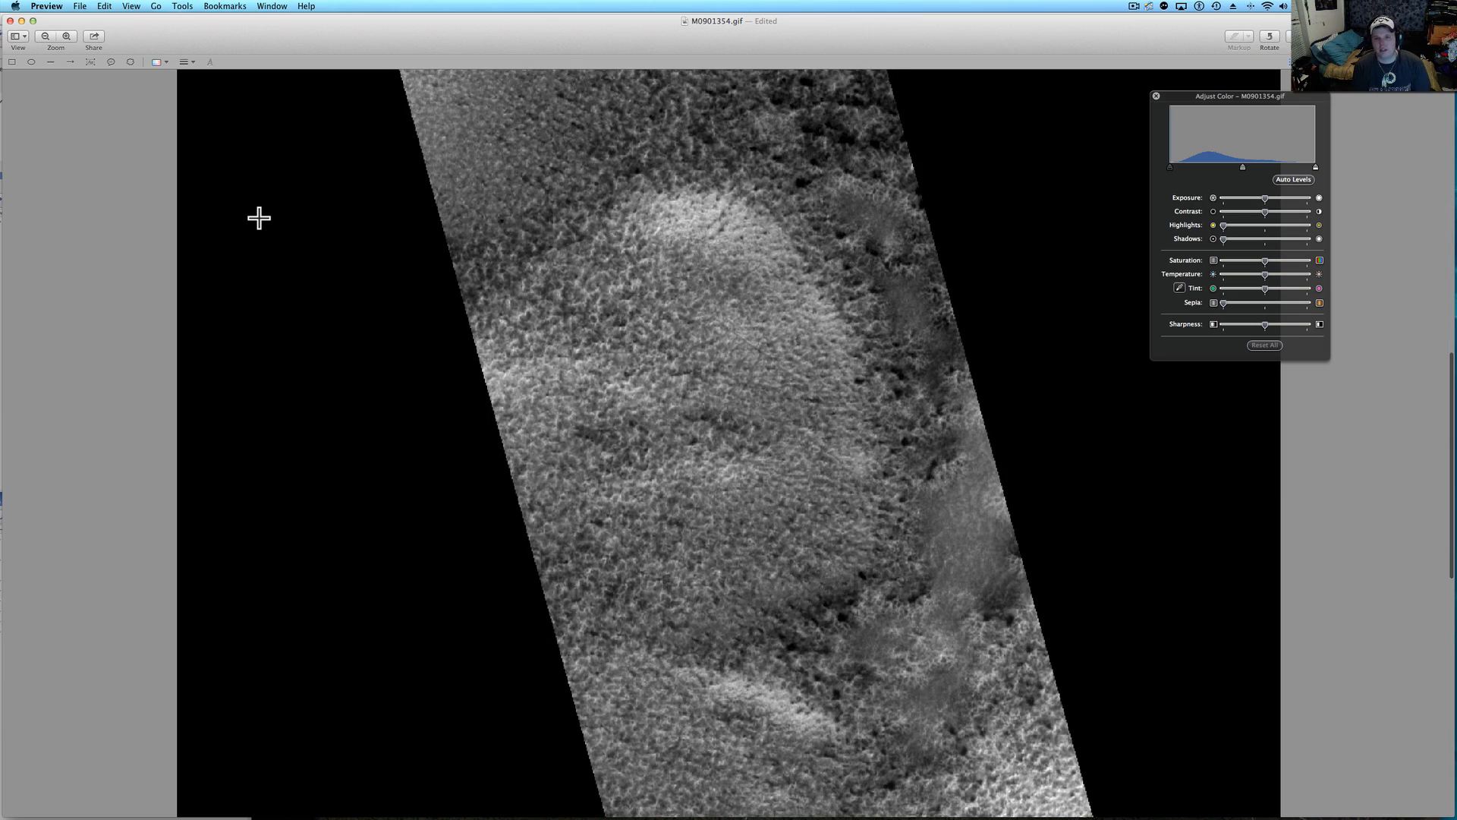
scroll(905, 250, "up", 3)
scroll(907, 252, "up", 3)
scroll(907, 252, "up", 1)
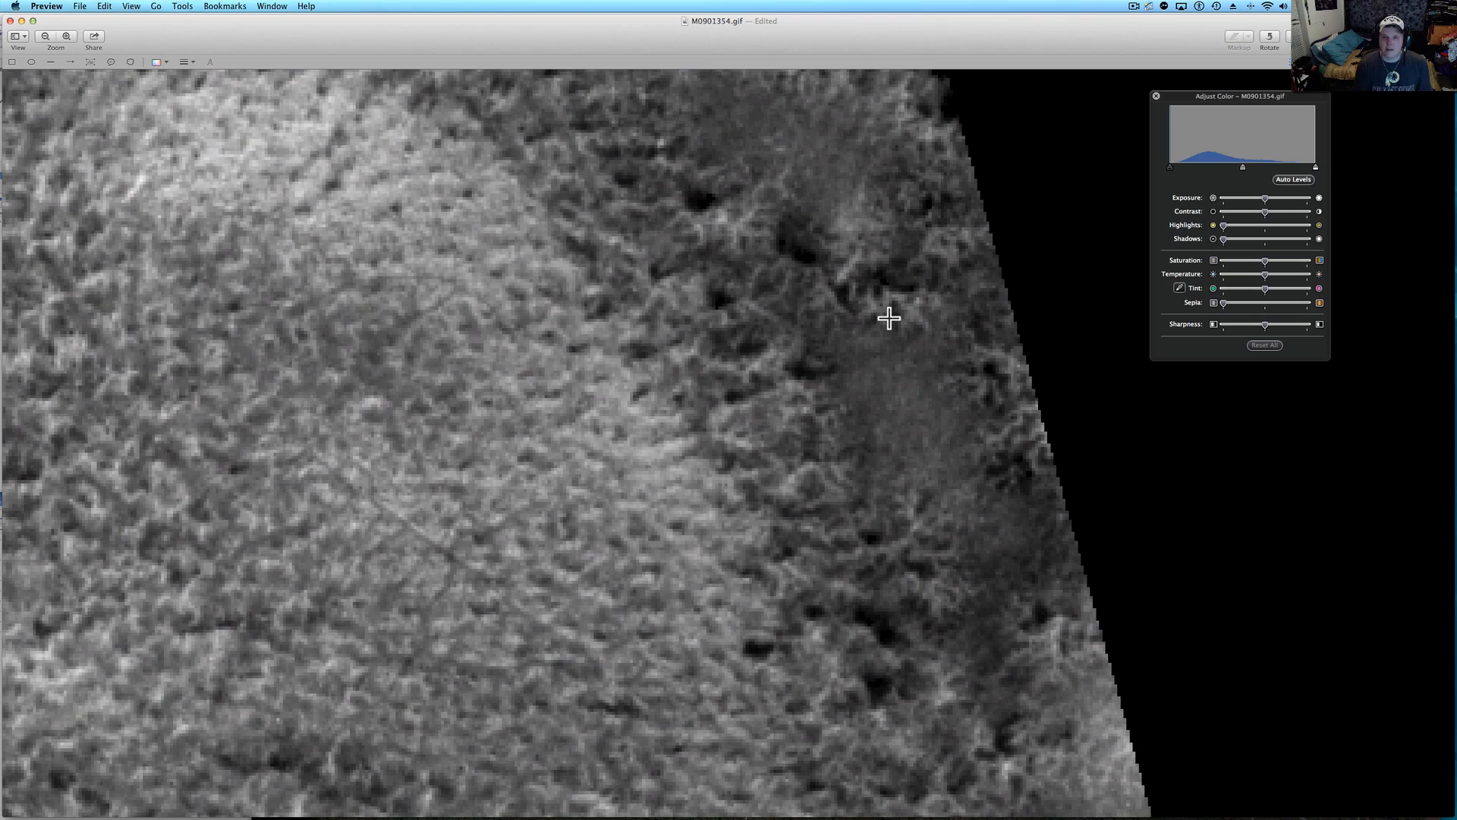
Switch to Google Earth to zoom on the Redwater Lake forest, then back to the Mars image.
key("super+Tab")
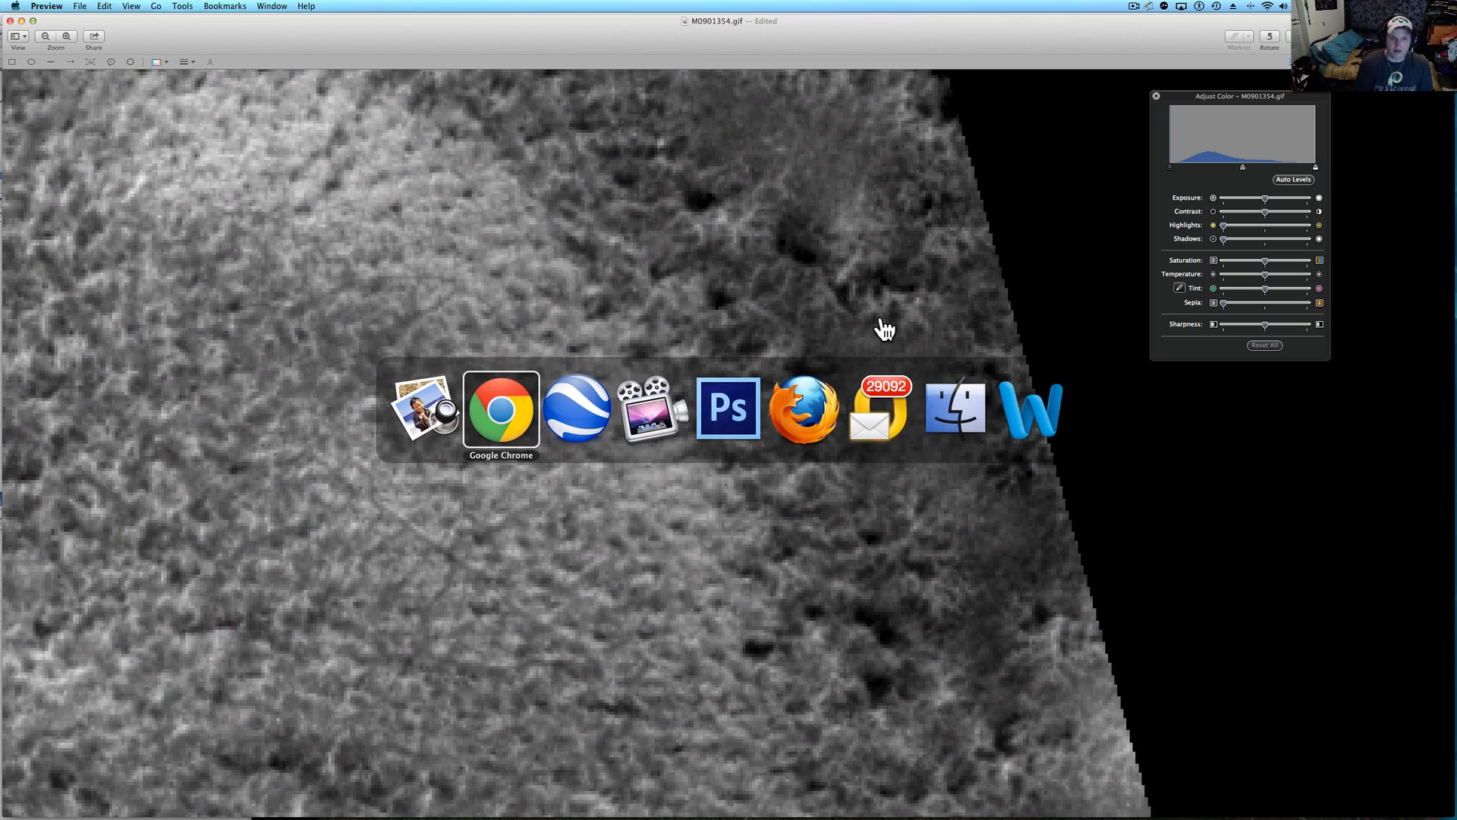
key("super+Tab")
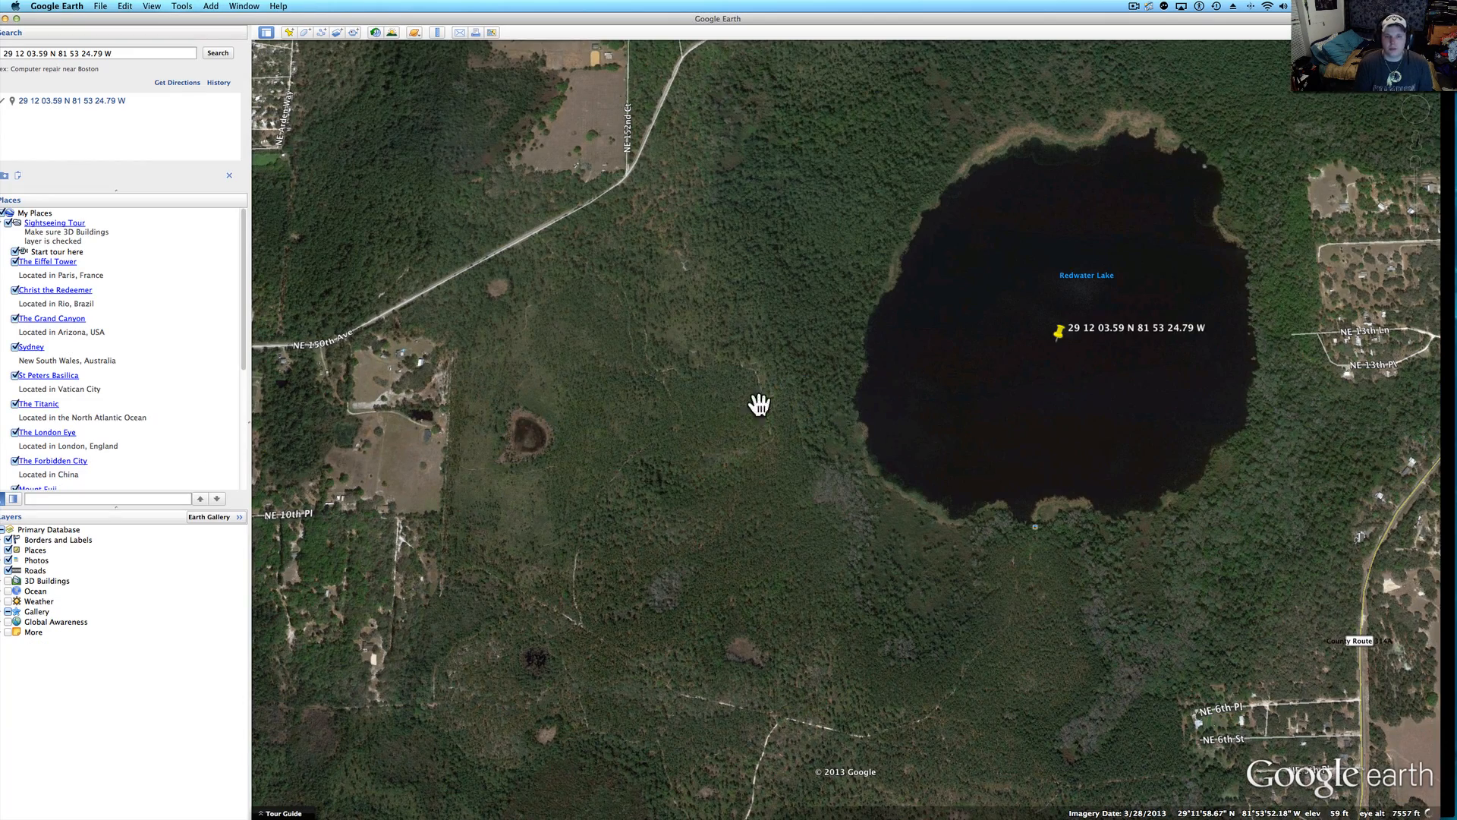
scroll(866, 416, "down", 2)
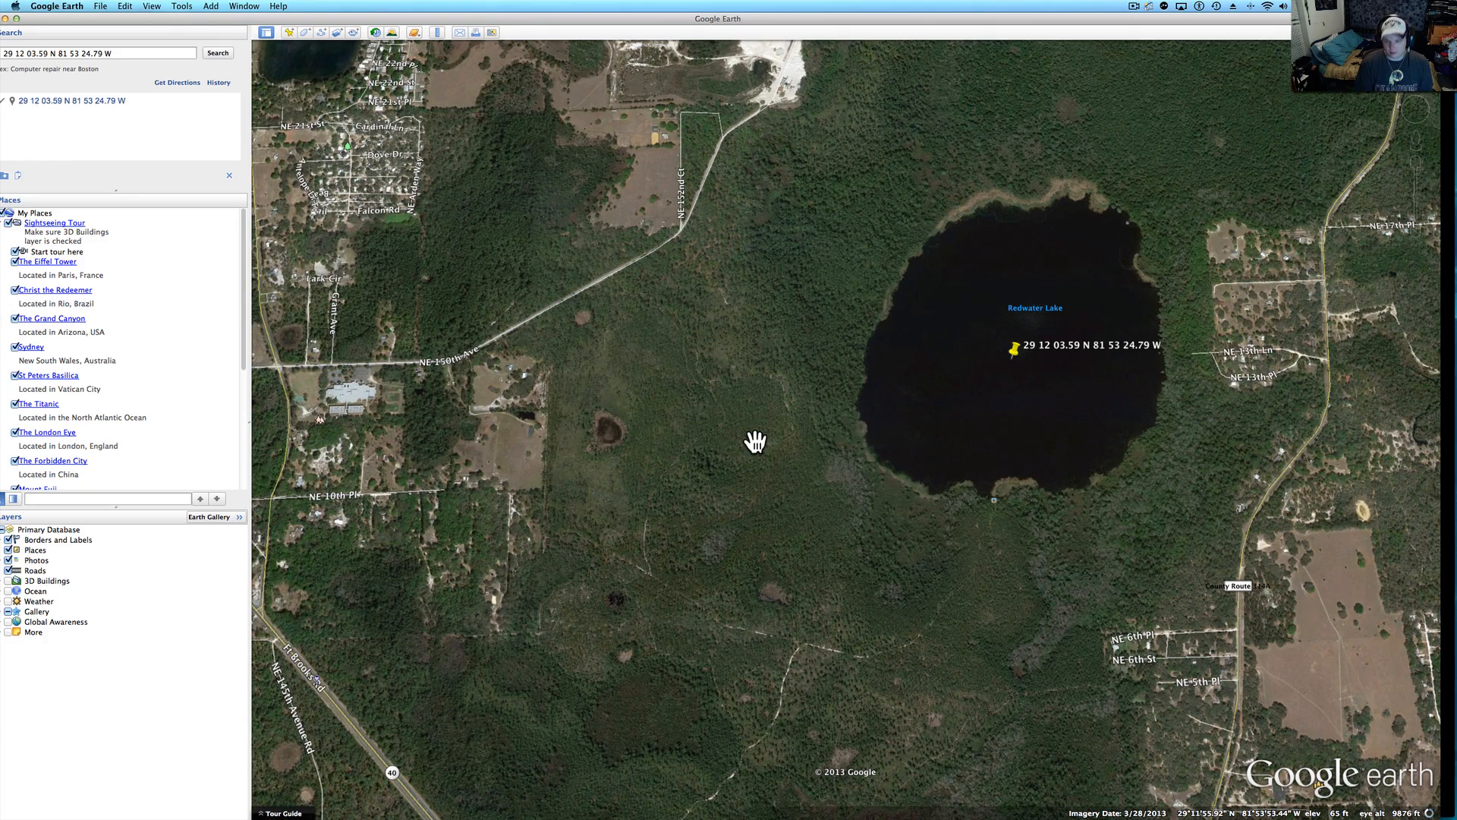
scroll(754, 419, "up", 5)
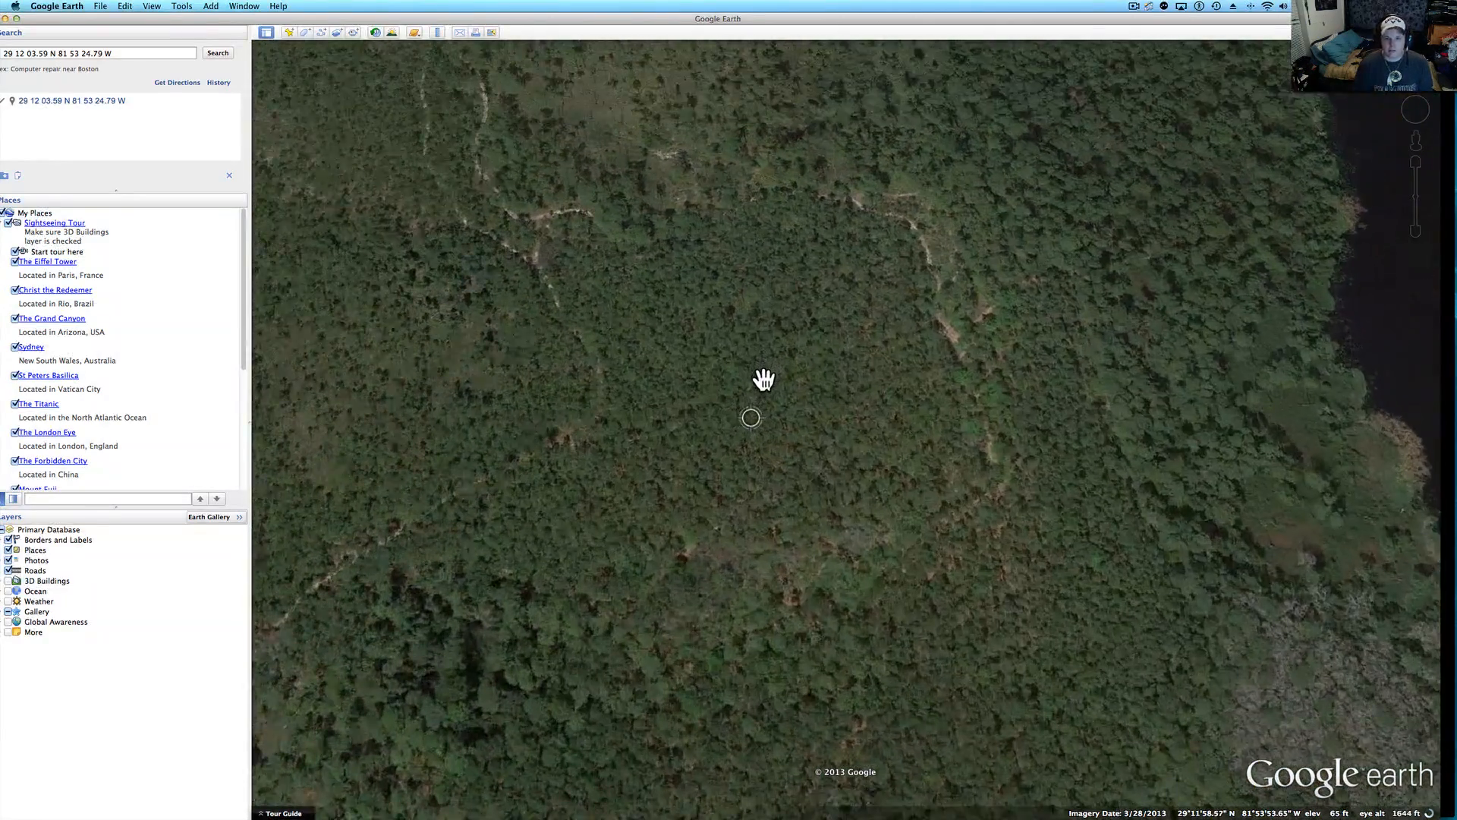
scroll(763, 379, "up", 3)
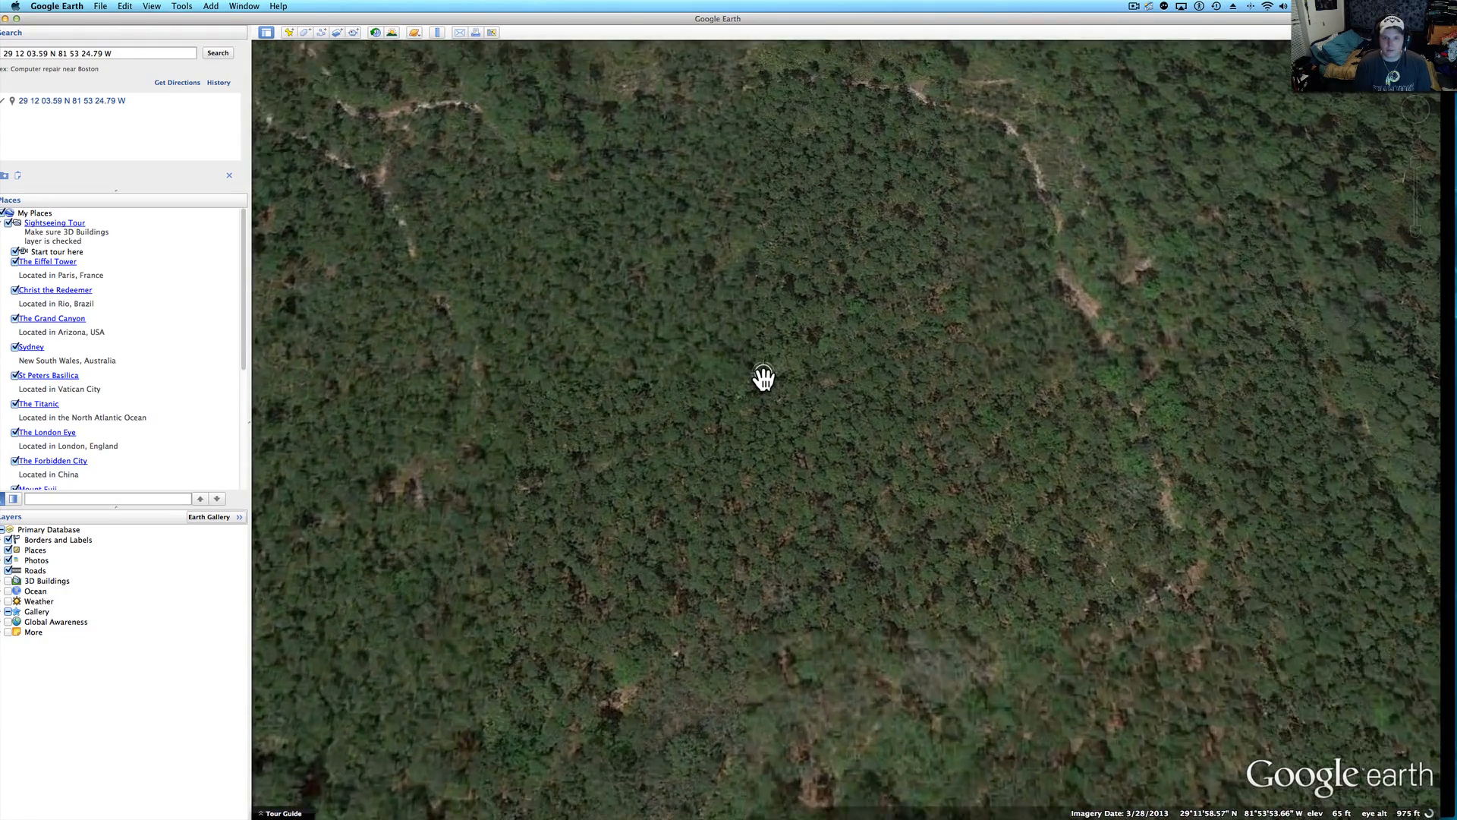
scroll(763, 378, "up", 3)
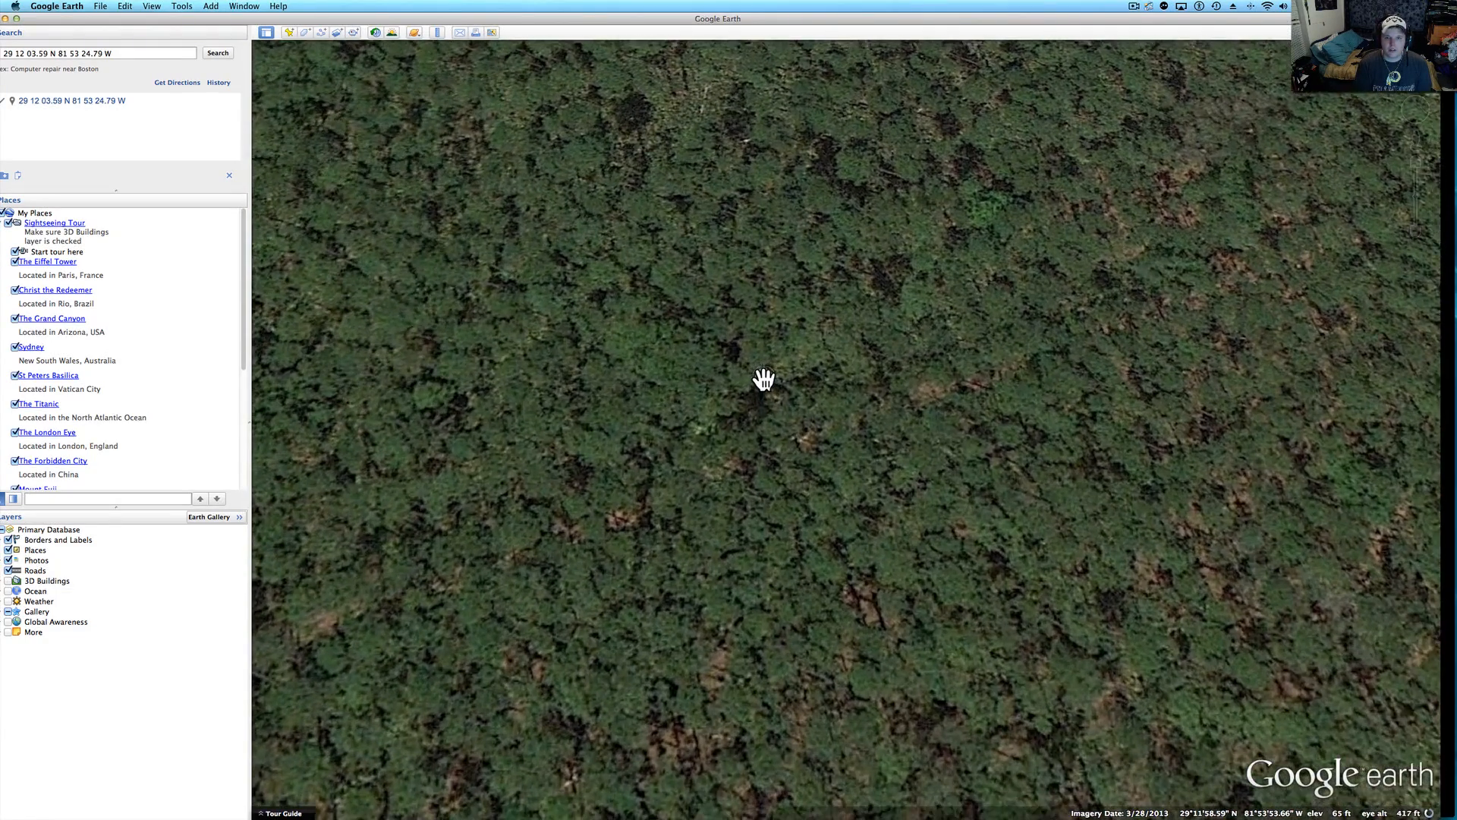
key("super+Tab")
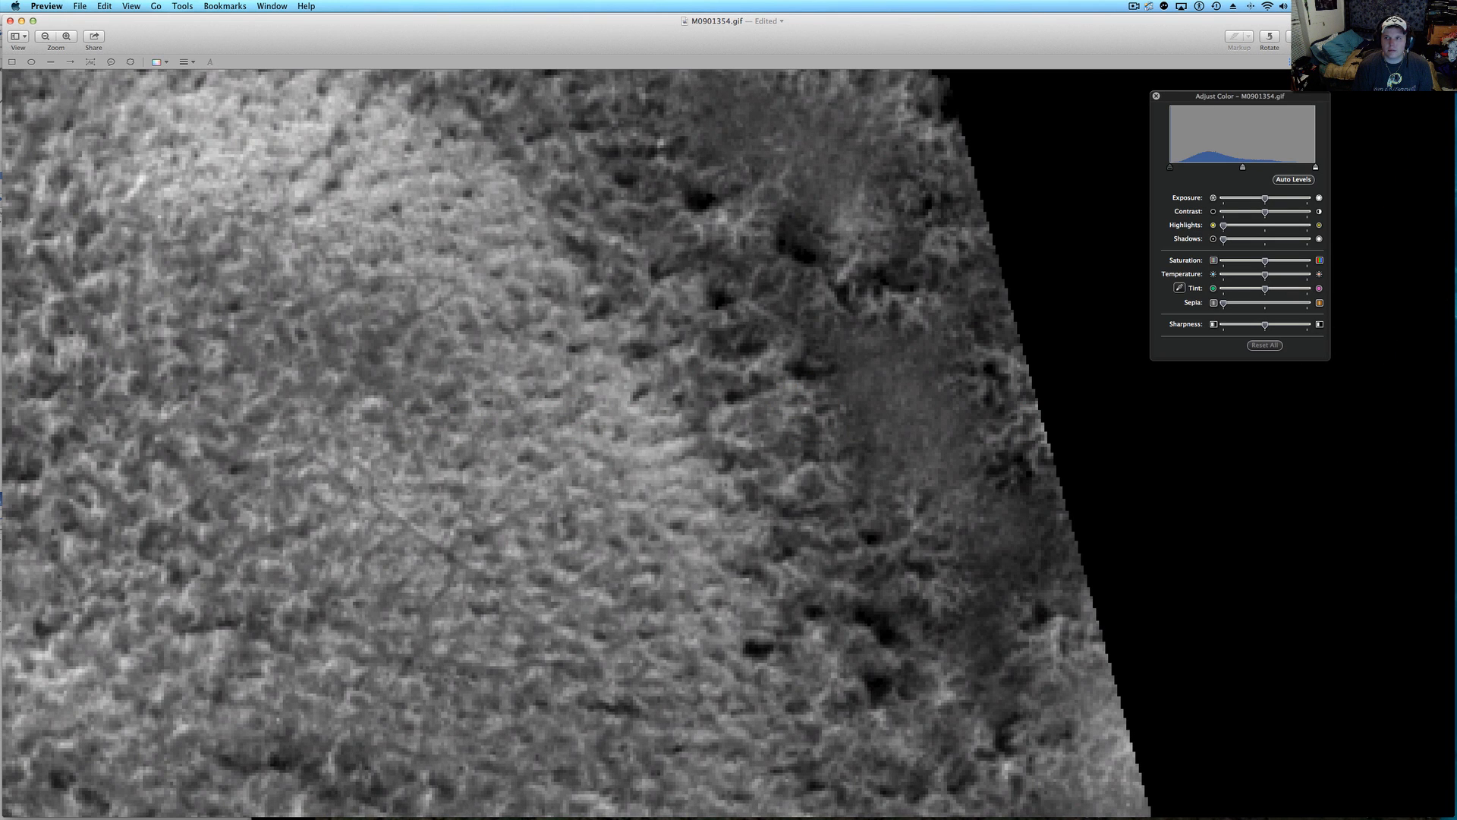
Place the Mars image on the left half beside the forest view and bring Google Earth forward.
left_click_drag(6, 240, 764, 296)
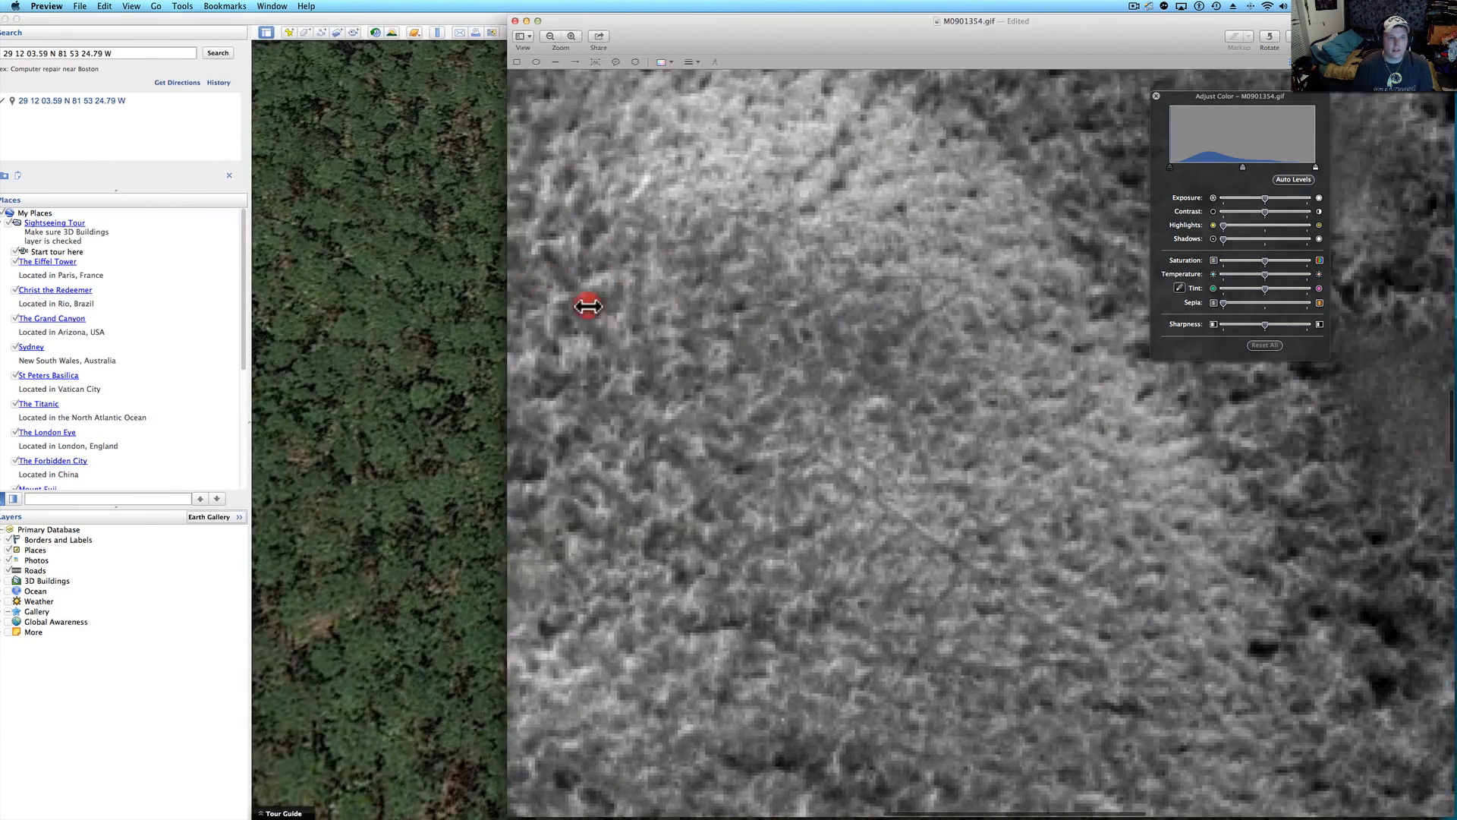
left_click_drag(964, 32, 213, 23)
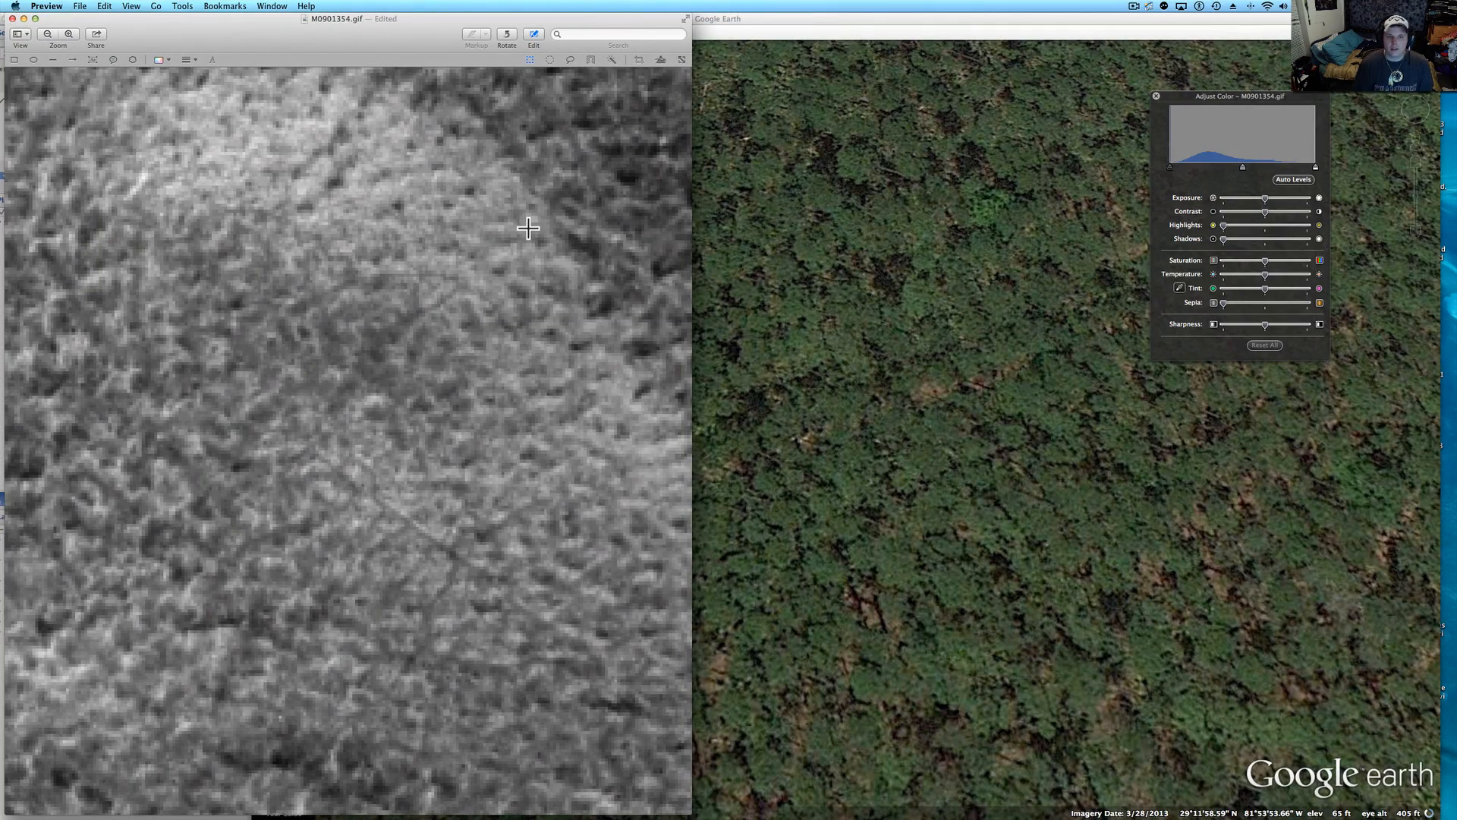
scroll(528, 228, "up", 5)
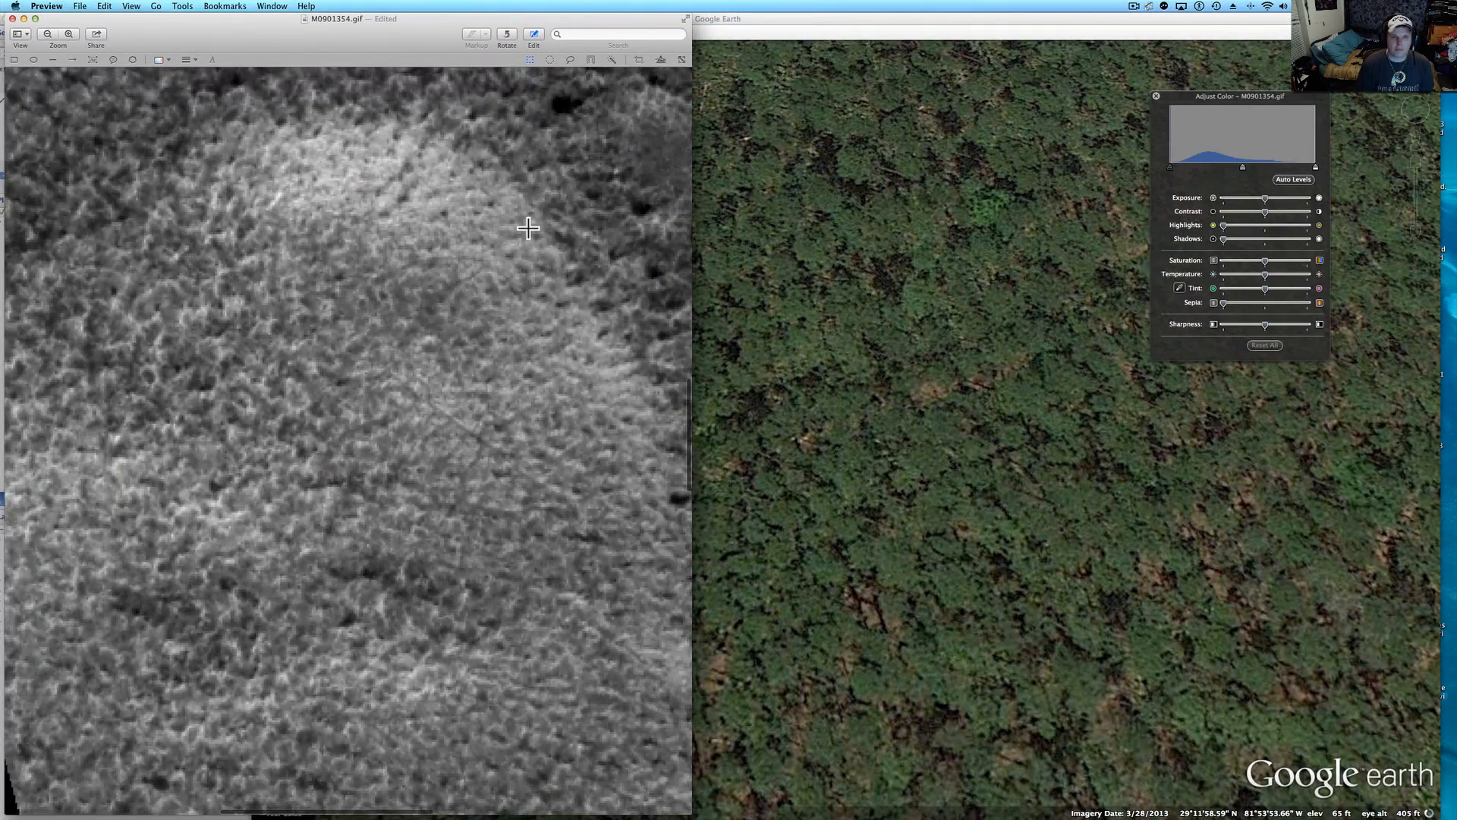
scroll(527, 229, "down", 5)
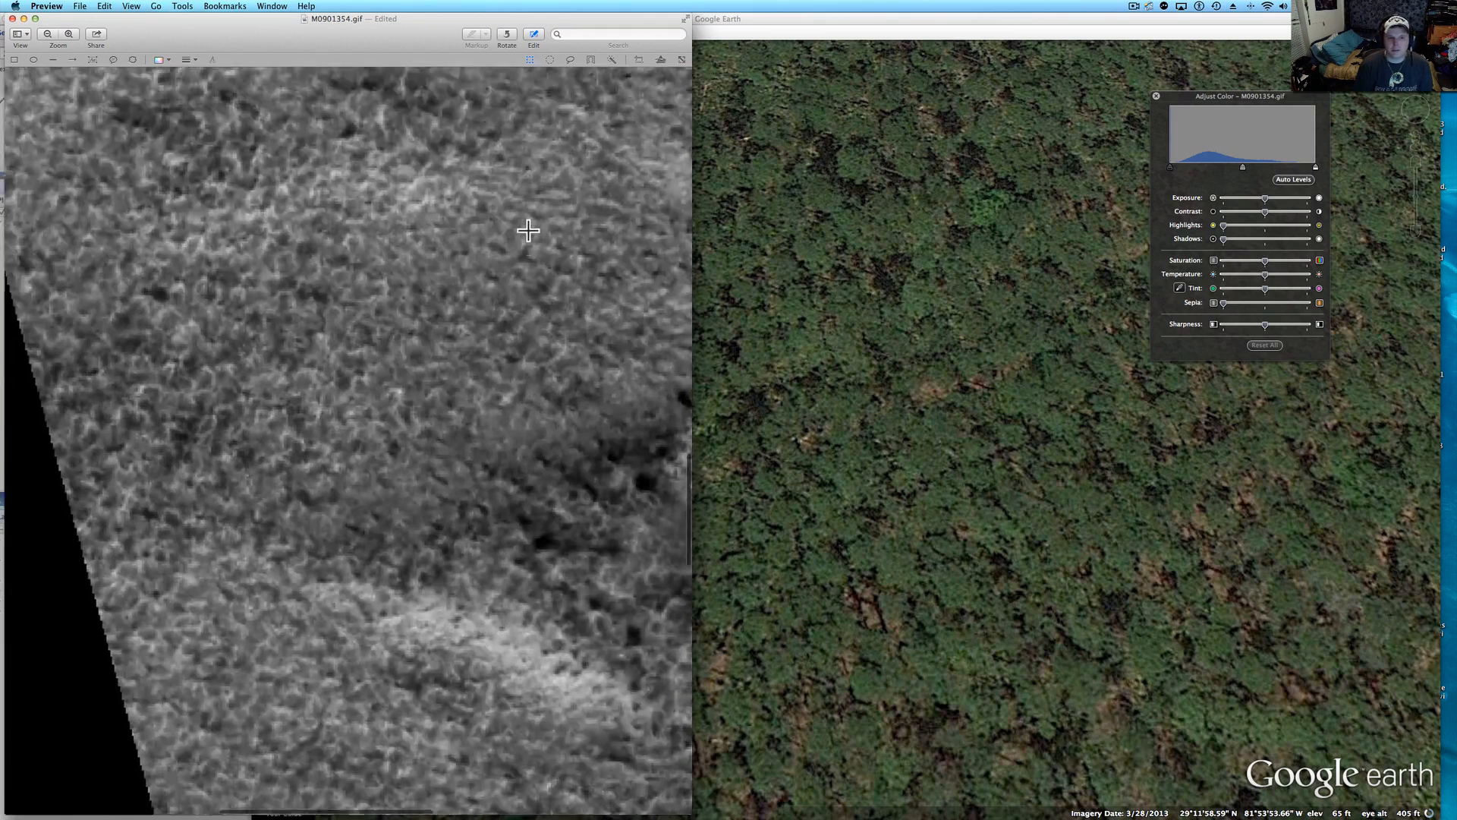
scroll(527, 230, "left", 3)
scroll(527, 229, "down", 5)
scroll(527, 228, "down", 10)
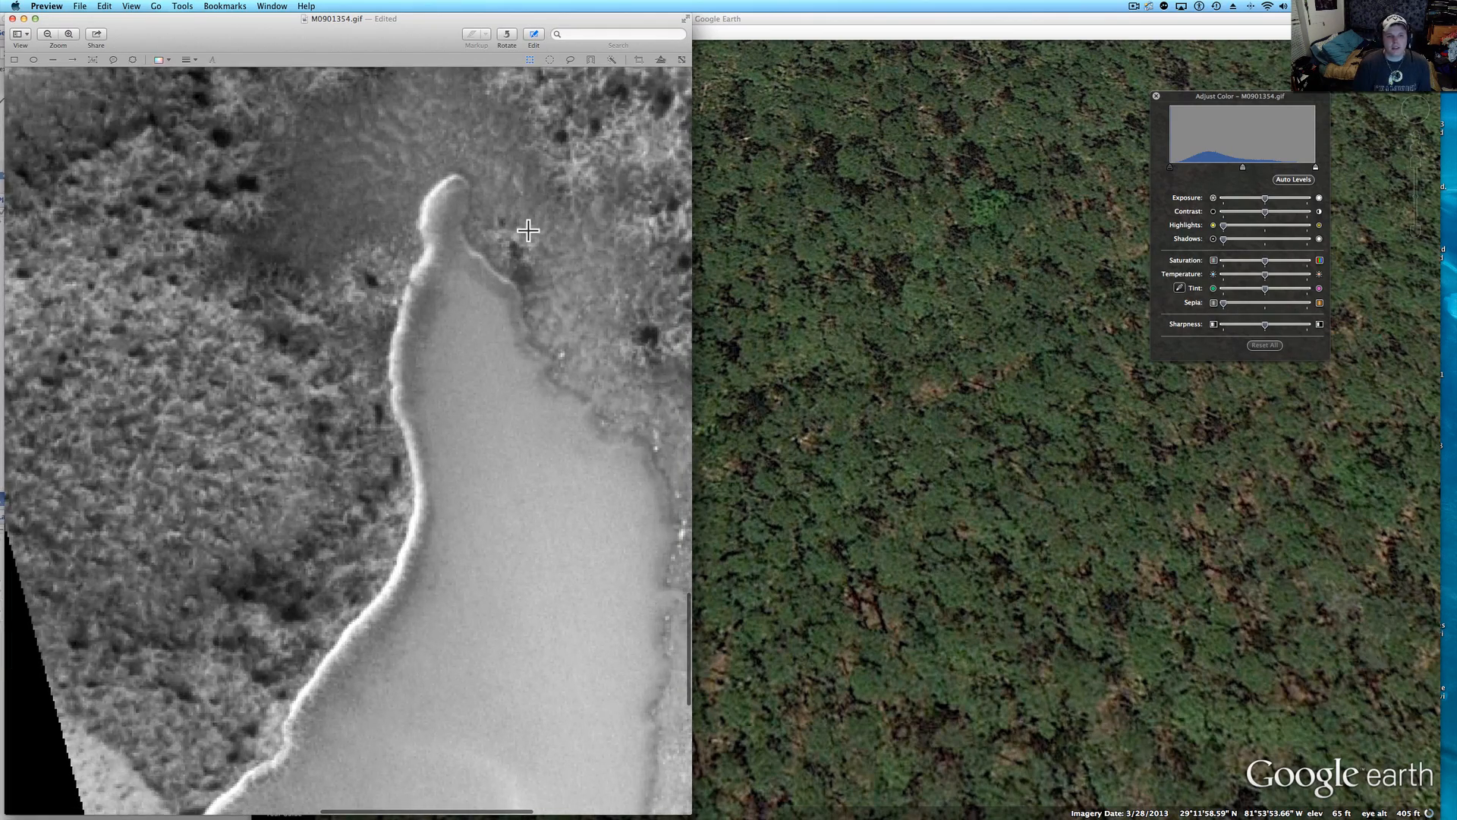
left_click(1070, 359)
scroll(1071, 359, "down", 3)
scroll(1071, 359, "down", 5)
scroll(1071, 359, "up", 5)
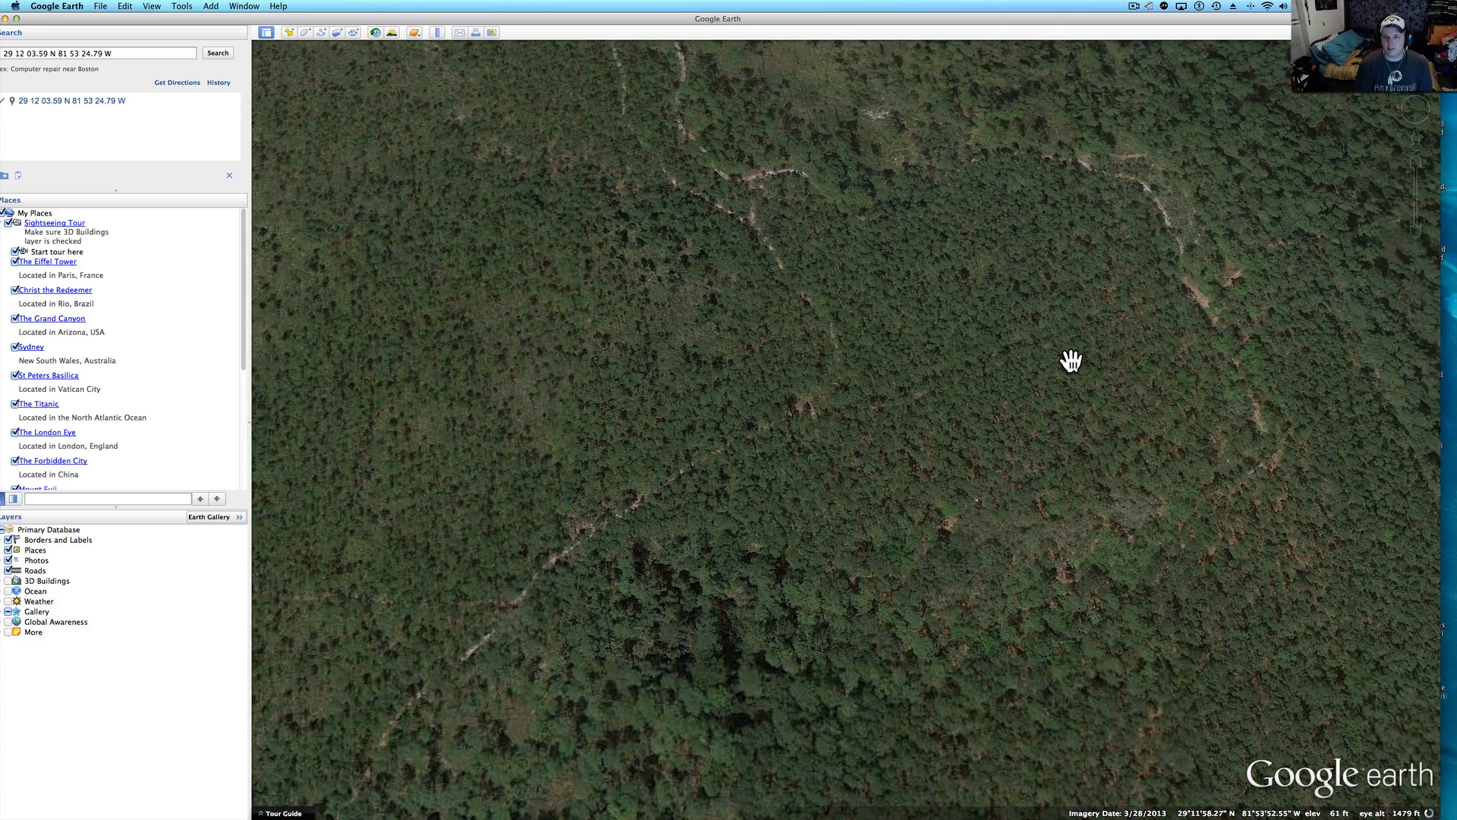
scroll(1017, 571, "up", 3)
scroll(1016, 571, "up", 2)
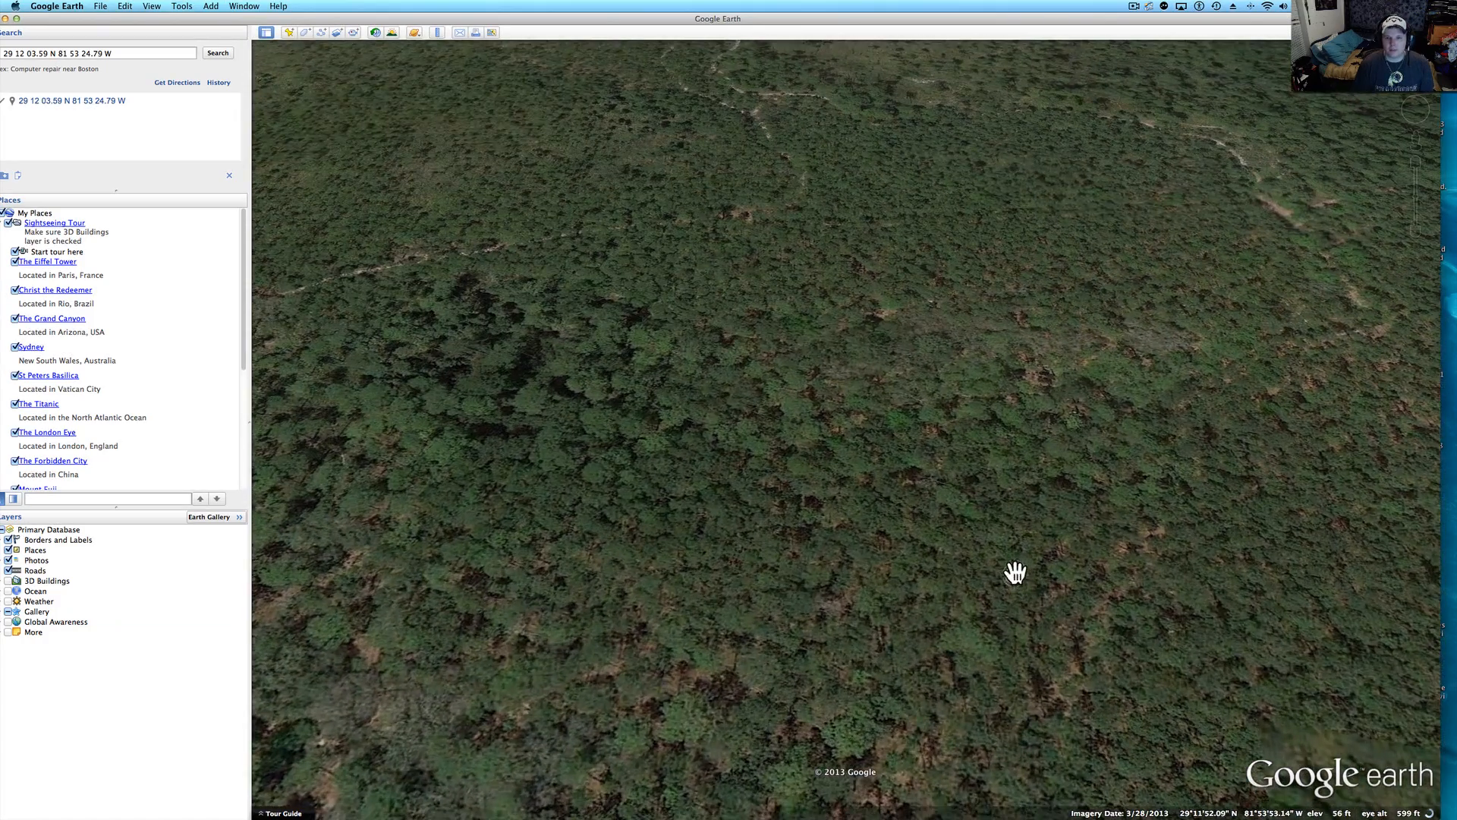
scroll(1165, 315, "up", 3)
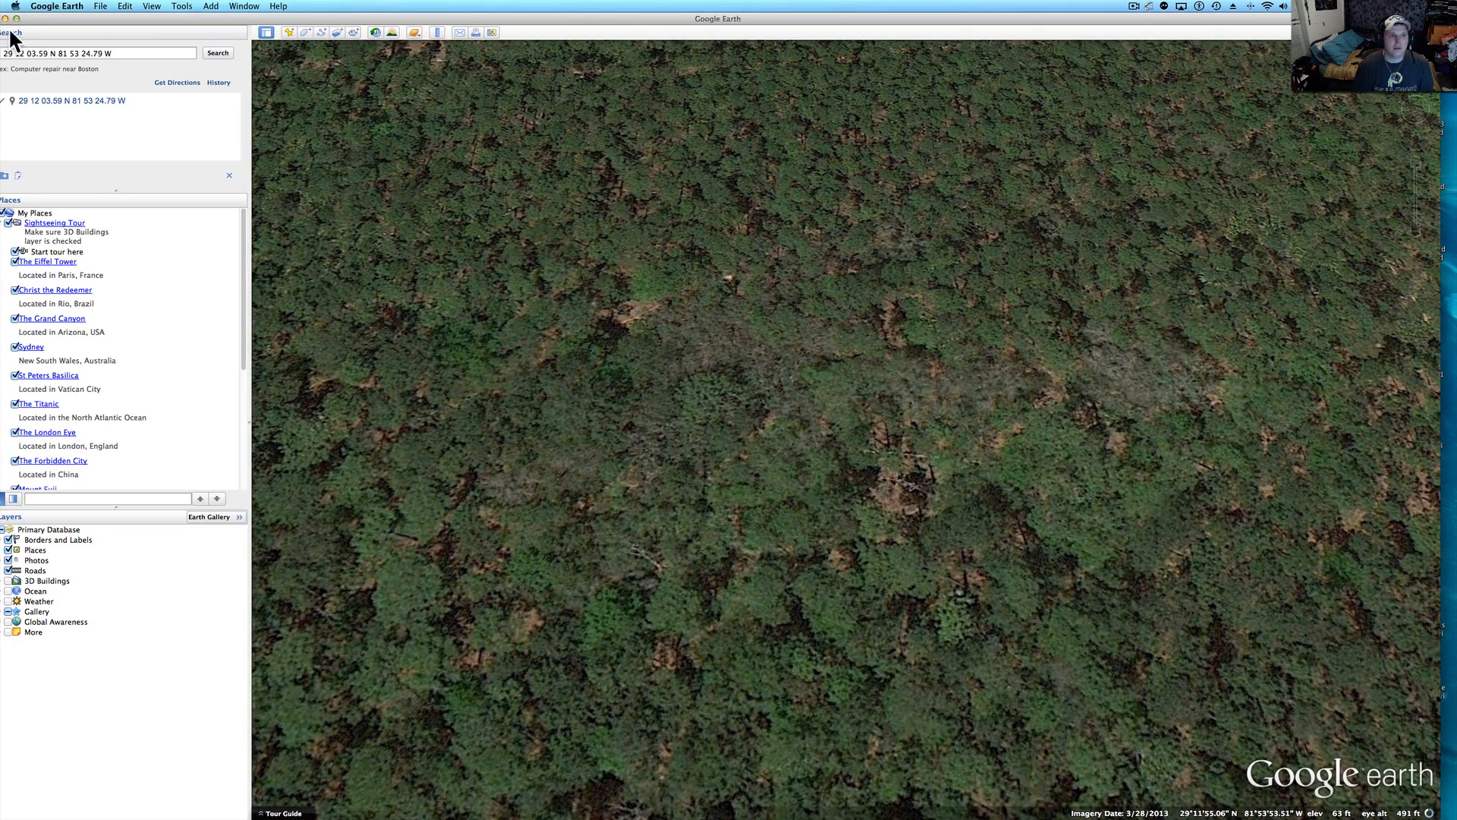
Fill the screen with the Mars image, zoom along the shoreline ripples, then make Google Earth active.
left_click(17, 19)
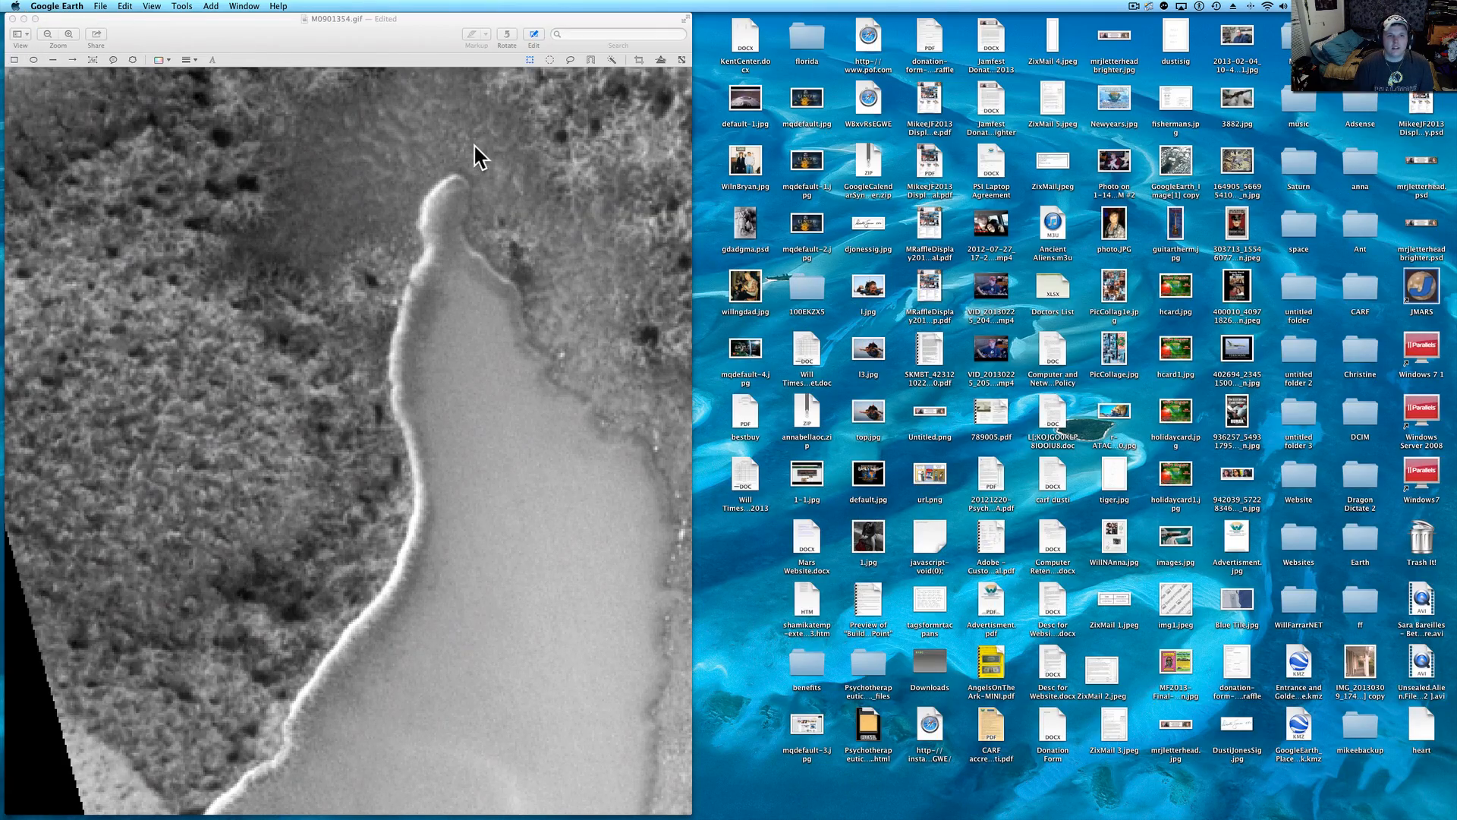
left_click(32, 17)
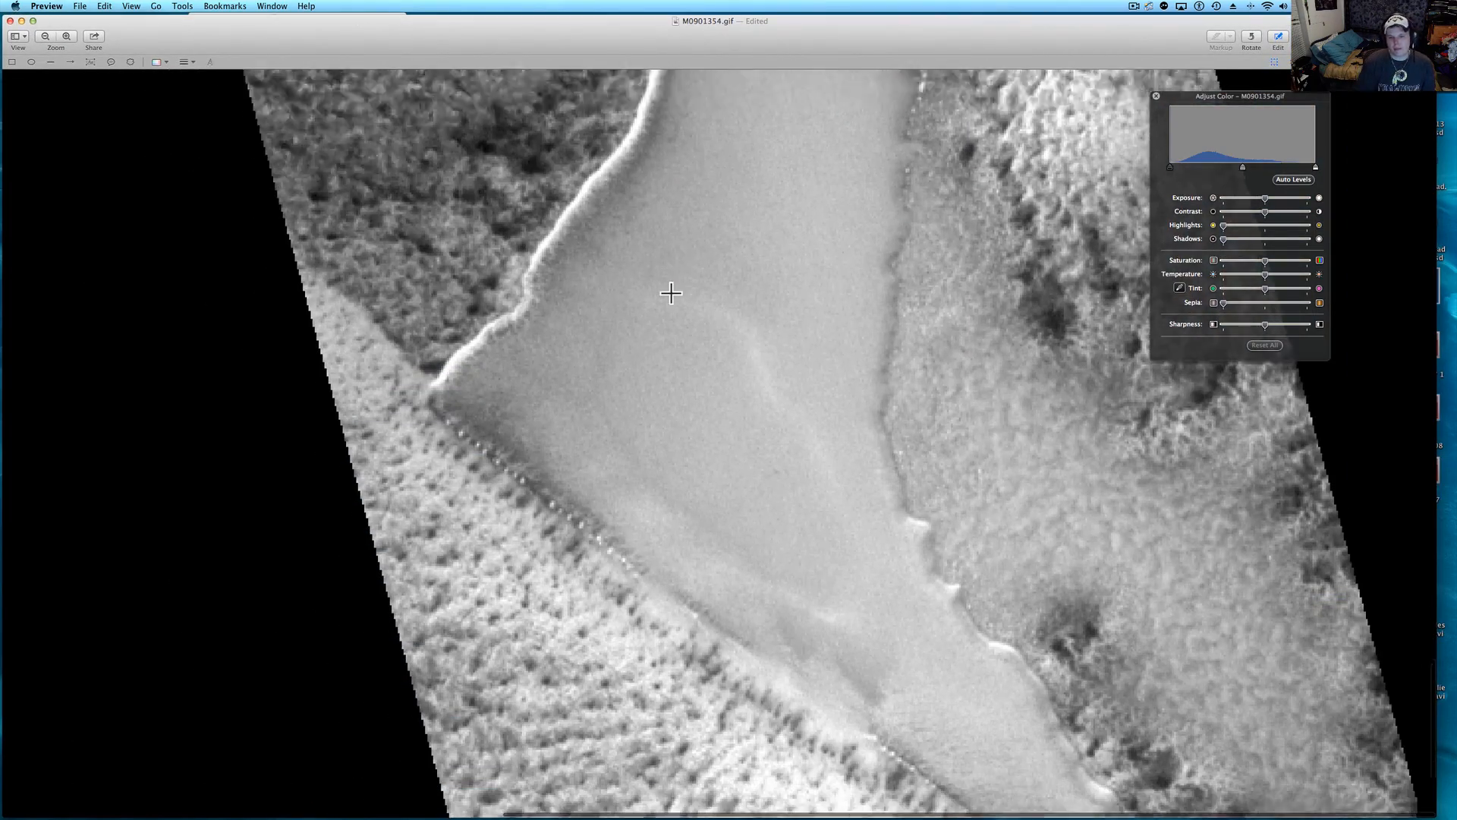
scroll(1241, 594, "up", 5)
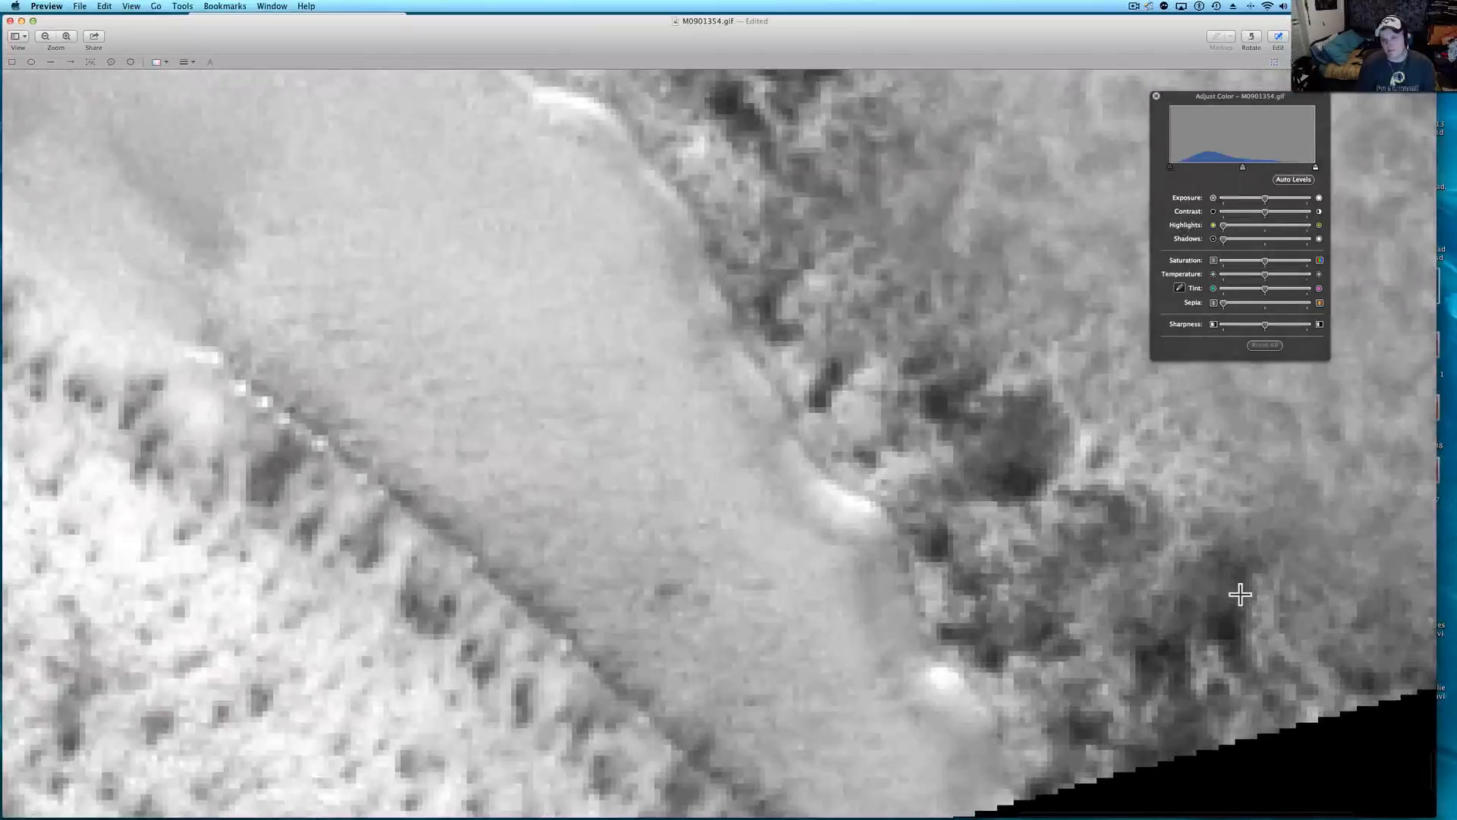
scroll(1240, 594, "up", 2)
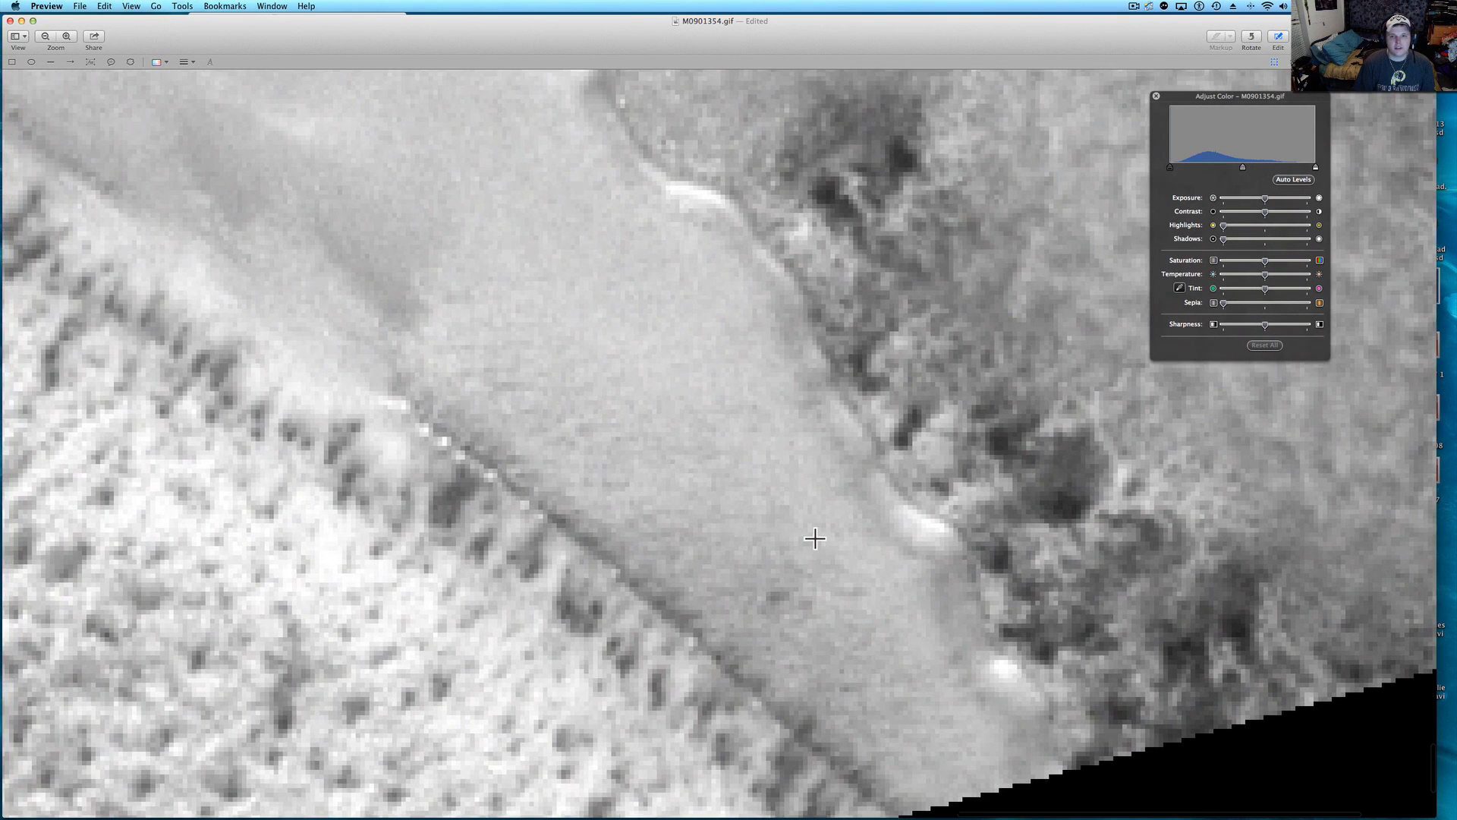
scroll(814, 538, "up", 5)
scroll(814, 537, "left", 5)
scroll(814, 537, "up", 5)
scroll(814, 538, "left", 5)
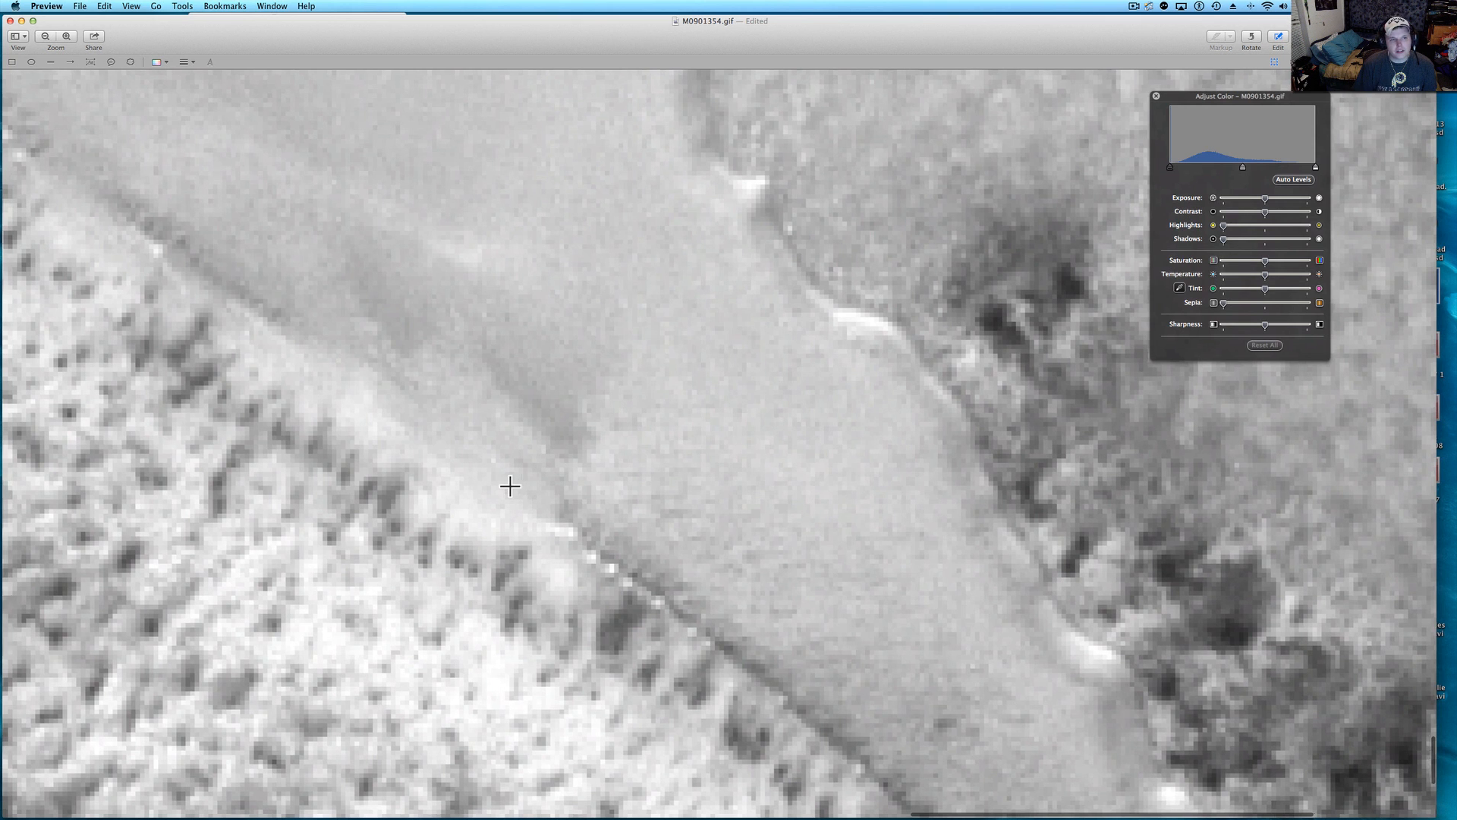
scroll(513, 487, "up", 5)
scroll(512, 488, "left", 5)
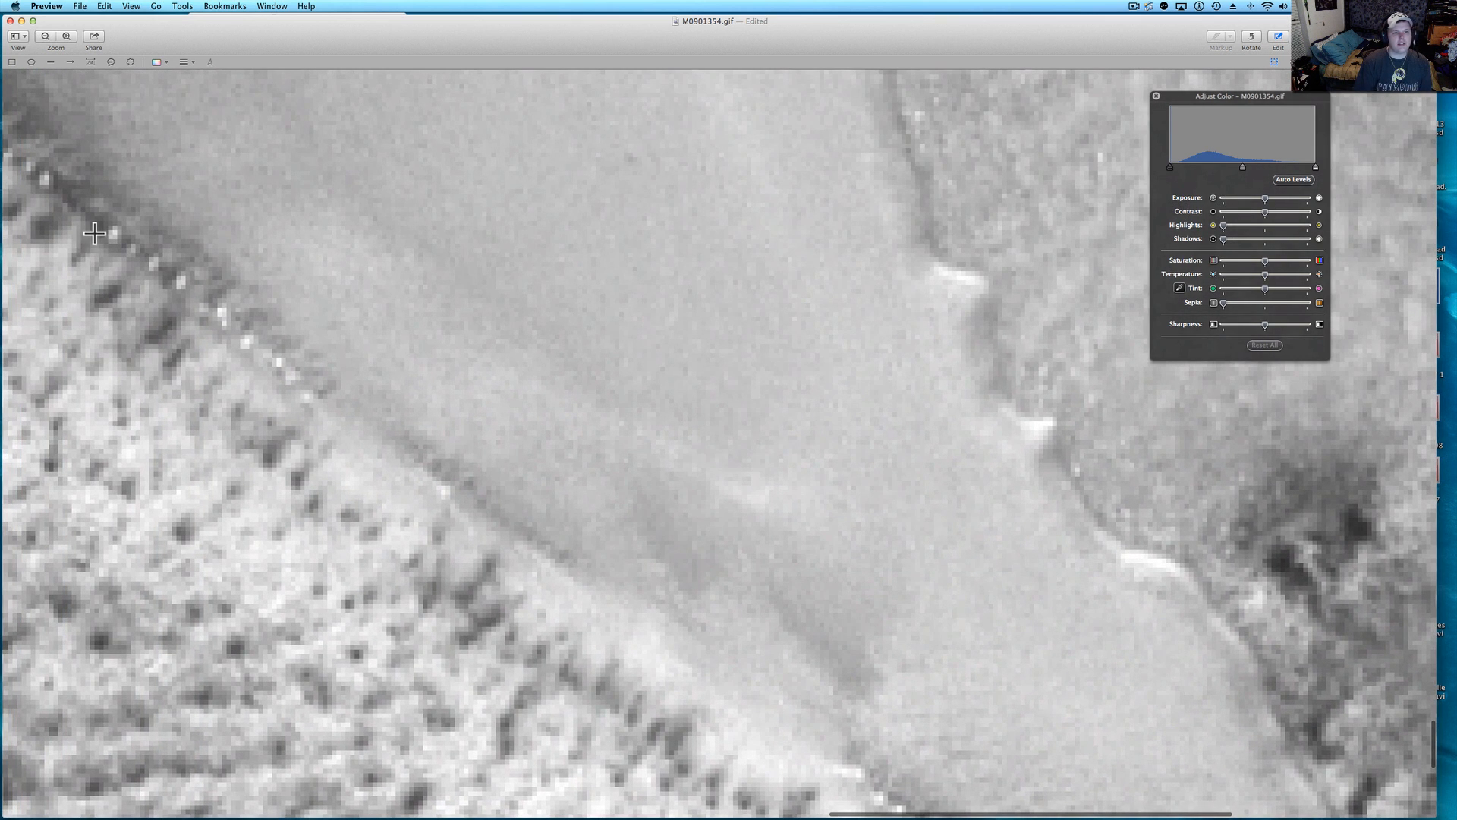
scroll(50, 183, "up", 5)
scroll(50, 182, "left", 2)
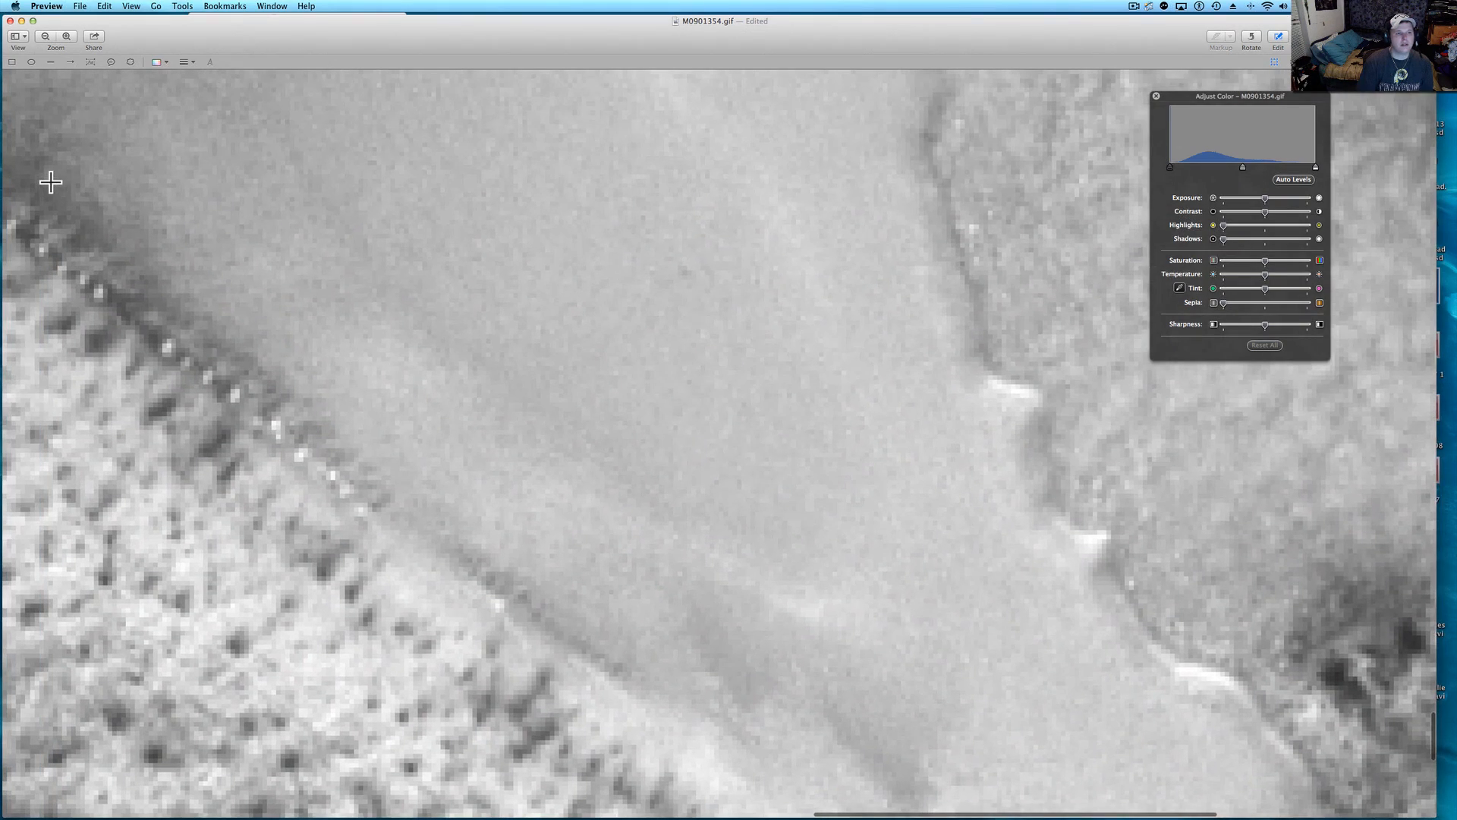
scroll(83, 289, "down", 3)
scroll(84, 288, "right", 3)
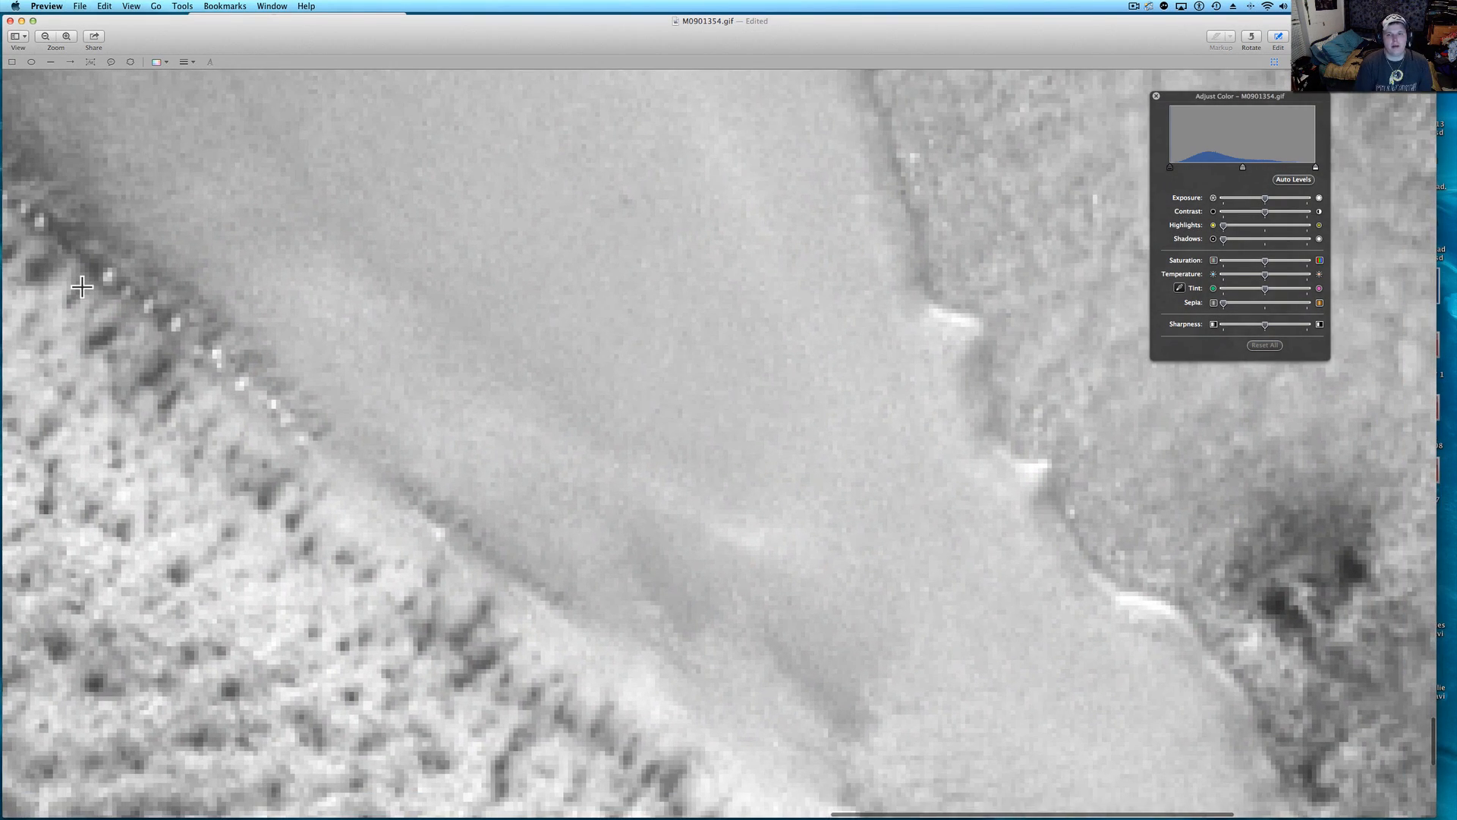
scroll(81, 286, "down", 3)
scroll(81, 286, "down", 3)
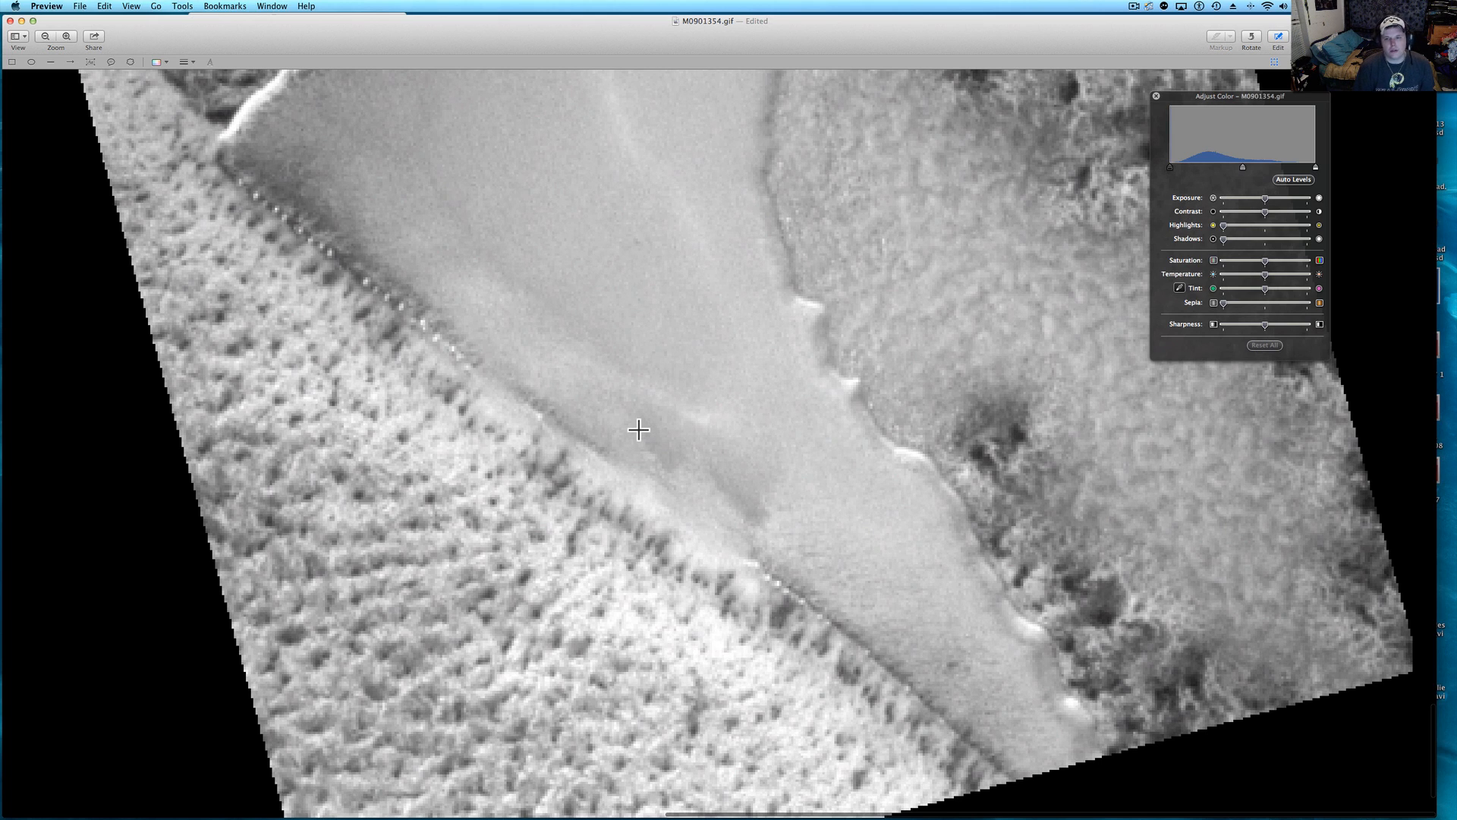
scroll(637, 428, "up", 2)
scroll(638, 429, "up", 1)
scroll(637, 430, "up", 2)
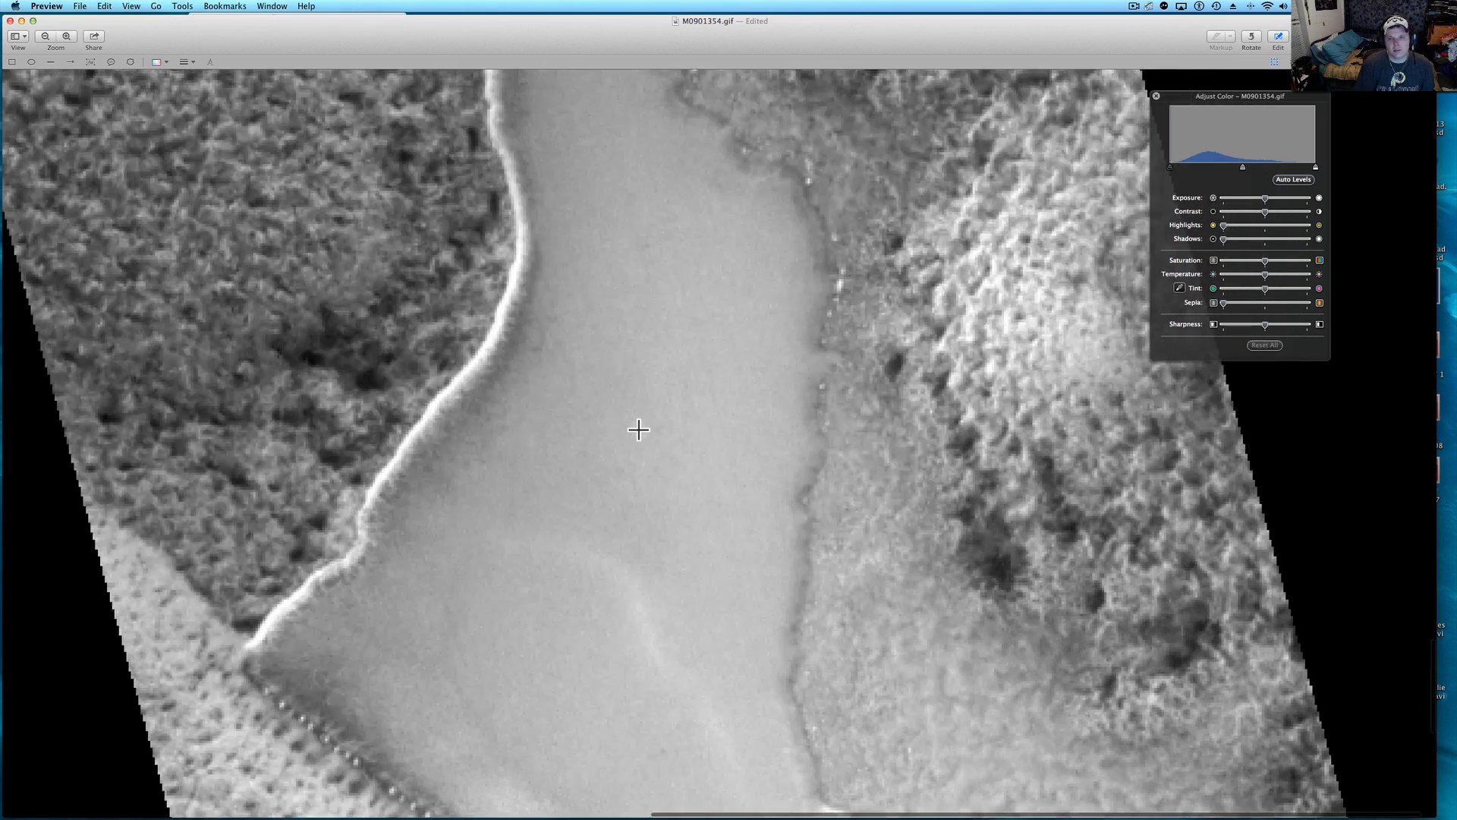
scroll(638, 430, "up", 1)
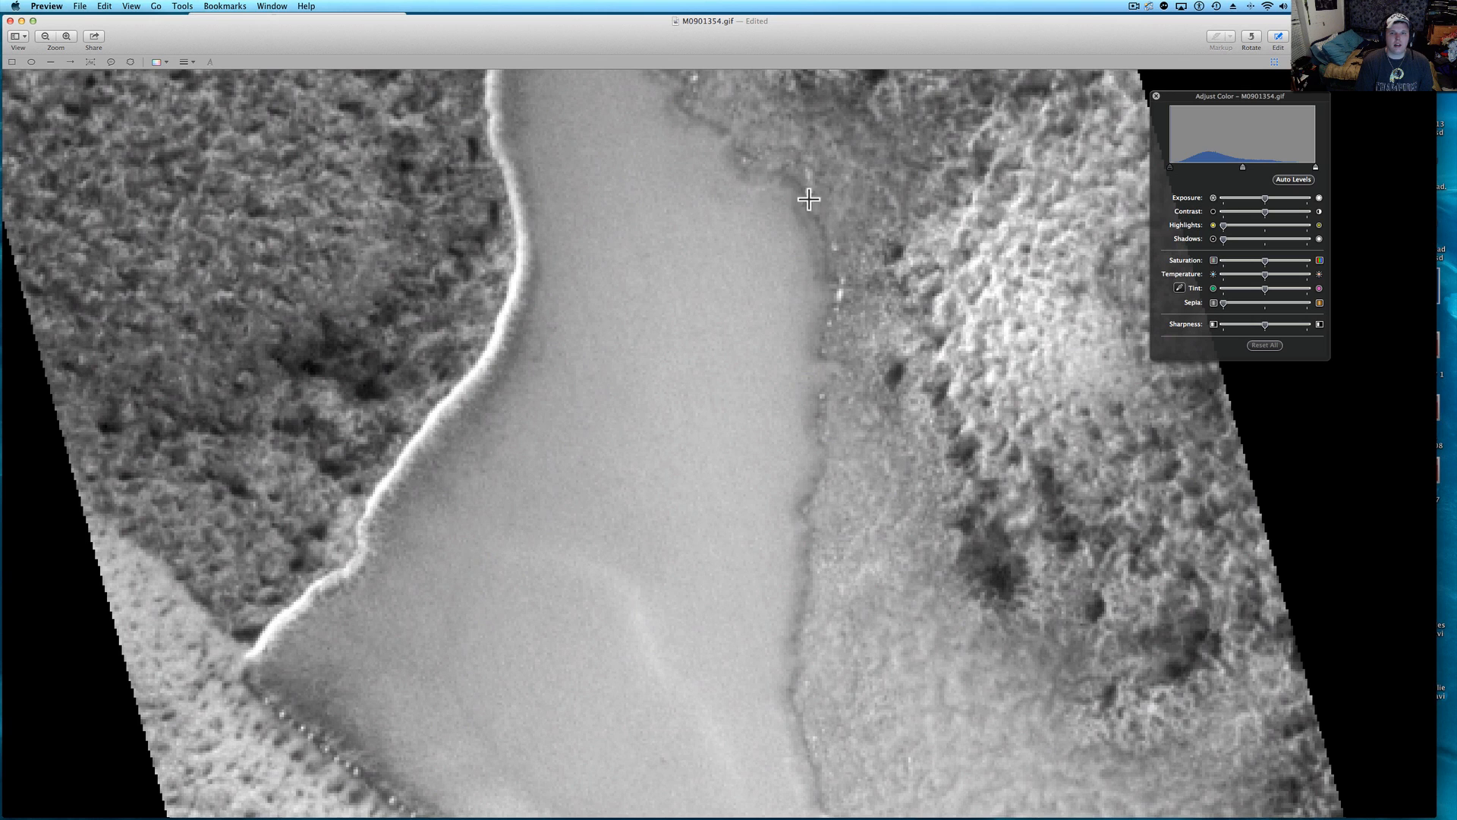
key("cmd+Tab")
left_click(484, 395)
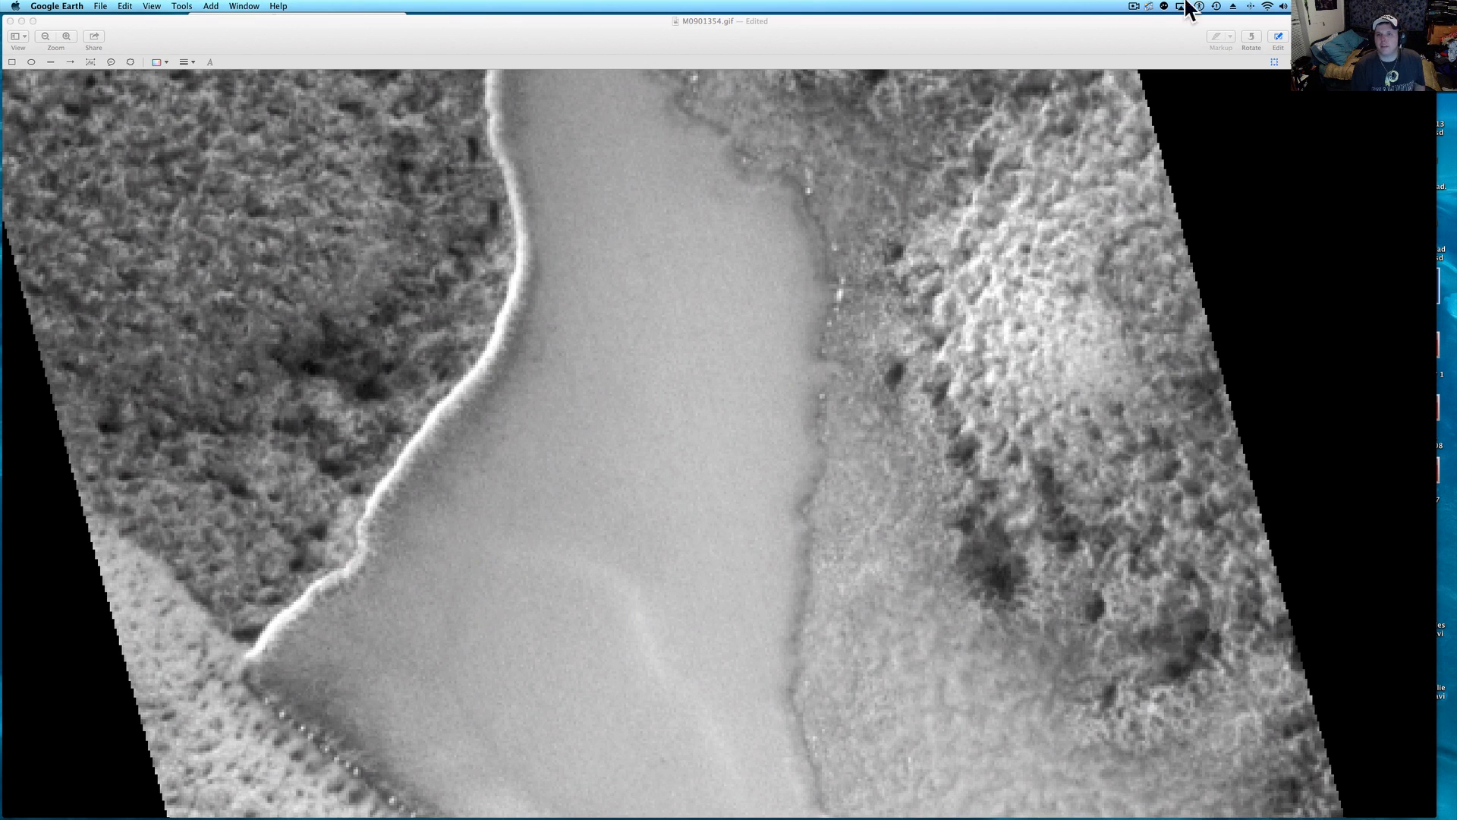
left_click(1134, 7)
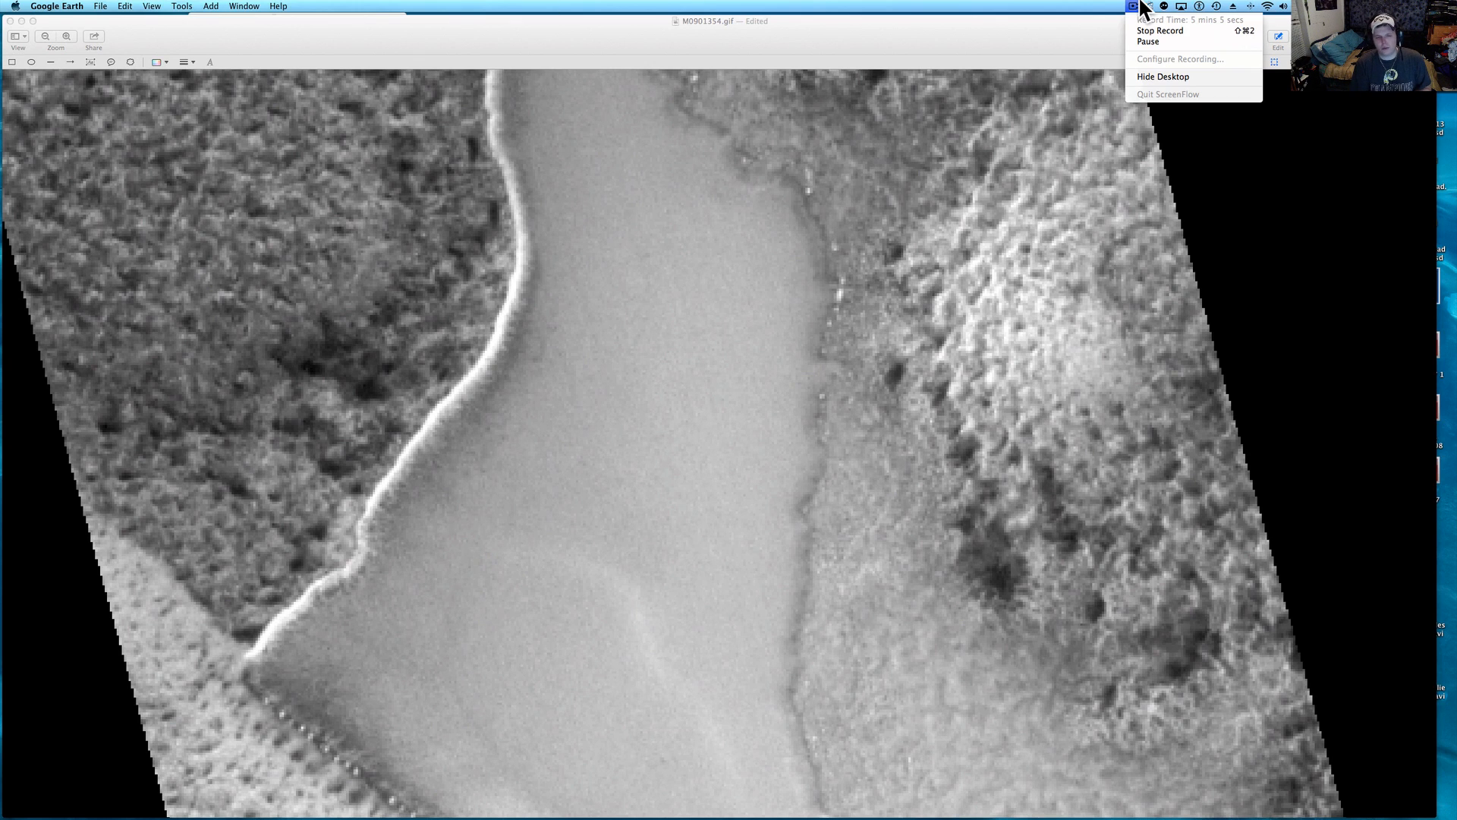